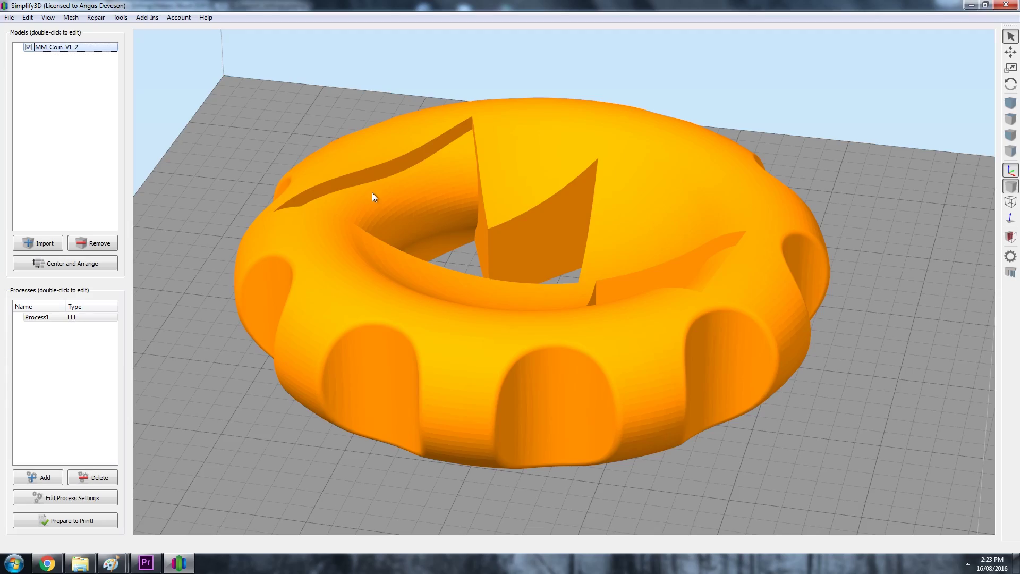
Tilt the view from above, then slice and preview speed-coloured toolpaths, about 2 hours 20 minutes.
left_click_drag(372, 191, 464, 293)
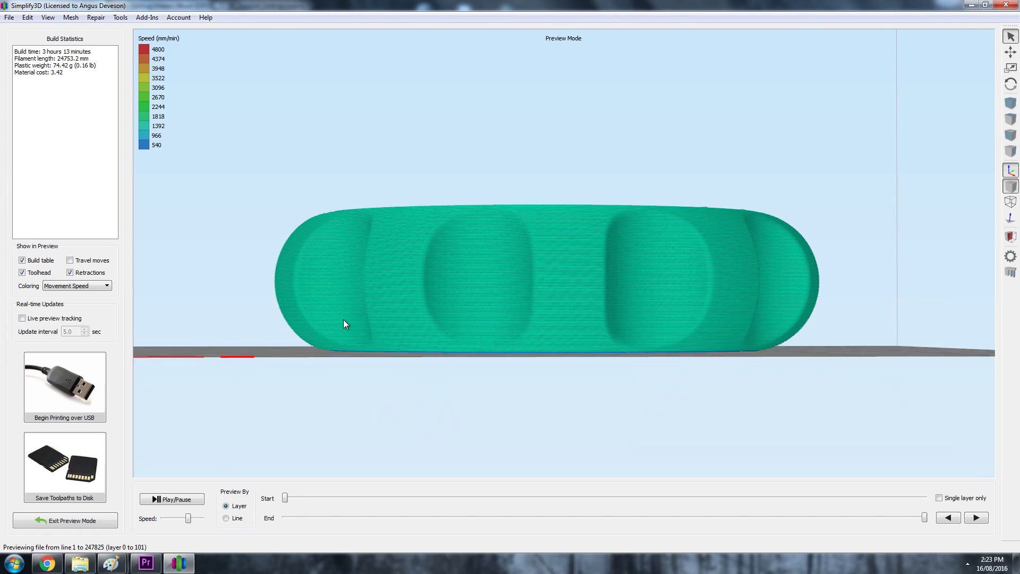
left_click_drag(344, 320, 335, 337)
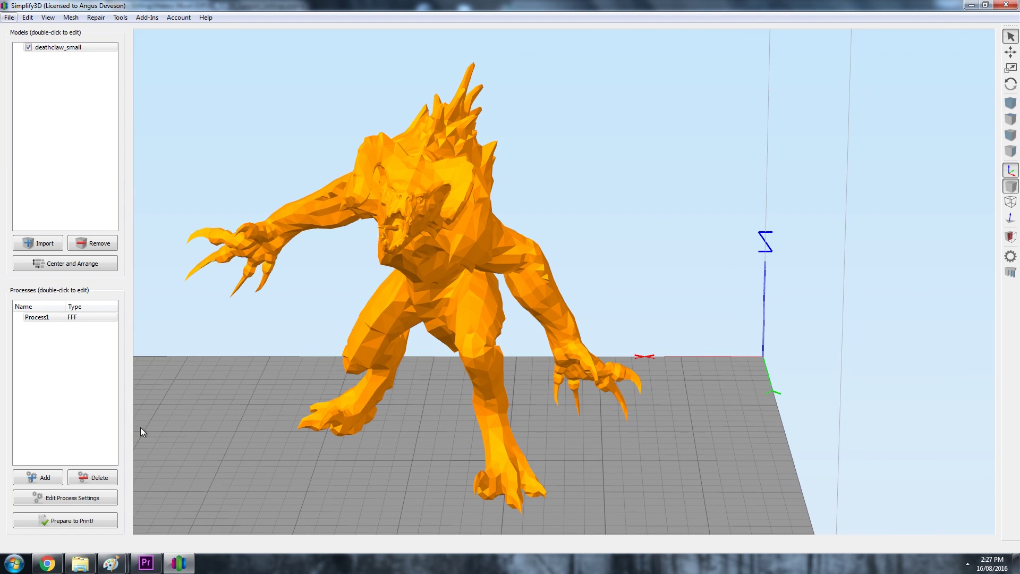
left_click(83, 522)
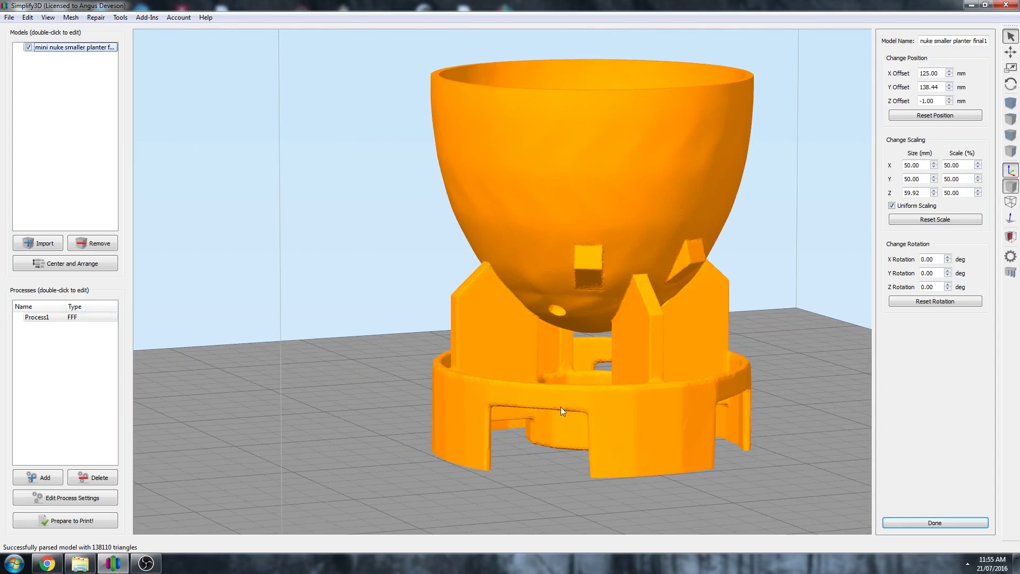
left_click_drag(560, 406, 493, 406)
left_click_drag(569, 417, 662, 354)
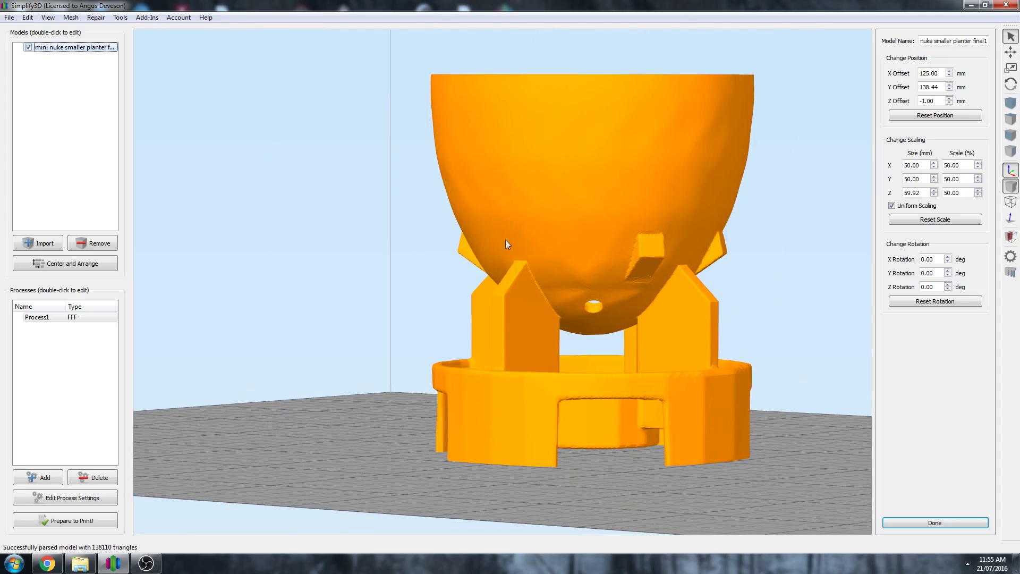
mouse_move(588, 333)
left_mouse_down()
mouse_move(565, 343)
mouse_move(585, 286)
mouse_move(607, 334)
left_mouse_up()
left_click_drag(586, 446, 581, 380)
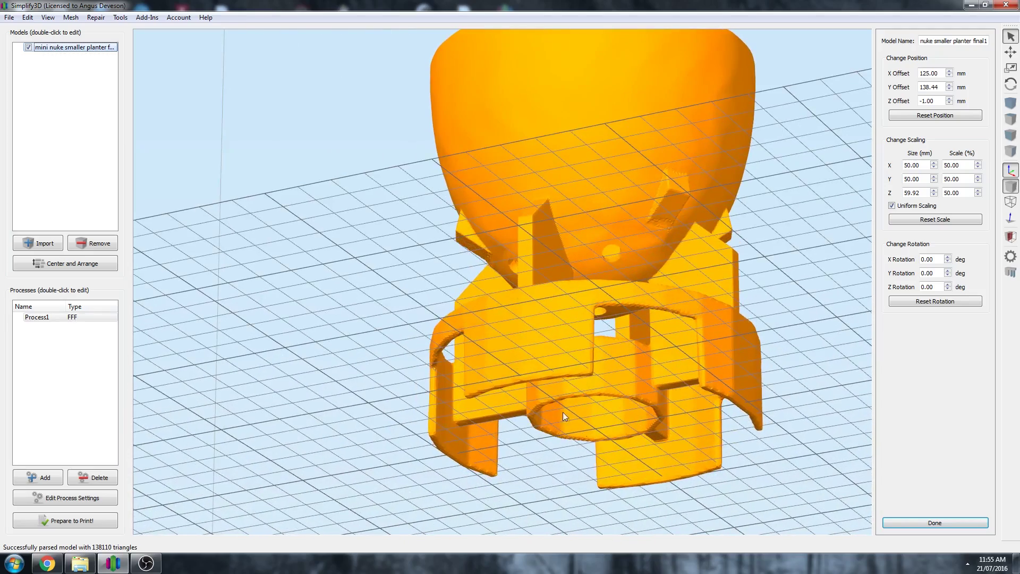
left_click_drag(638, 394, 240, 349)
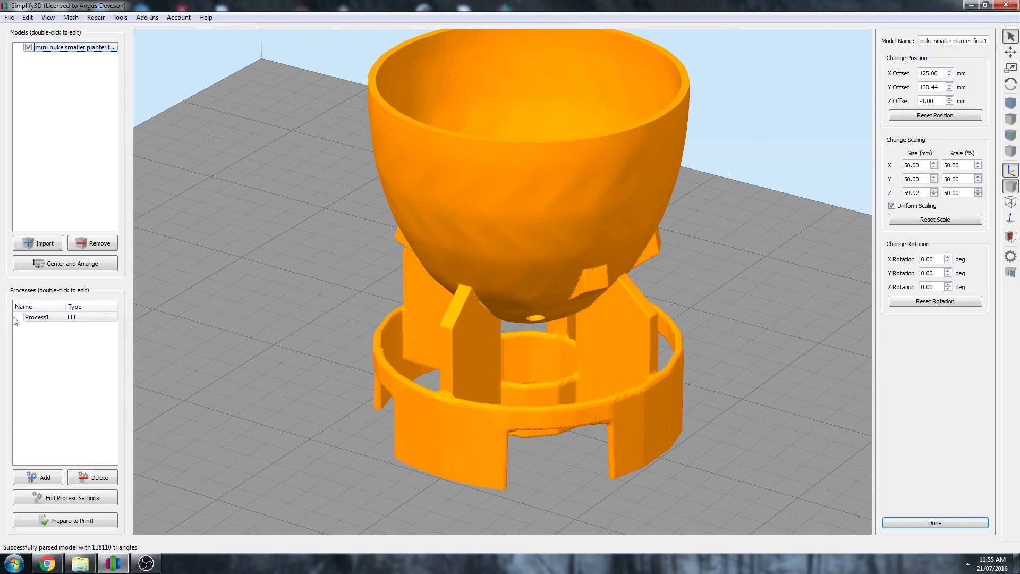
Open Process1's print settings at the Layer tab.
double_click(50, 320)
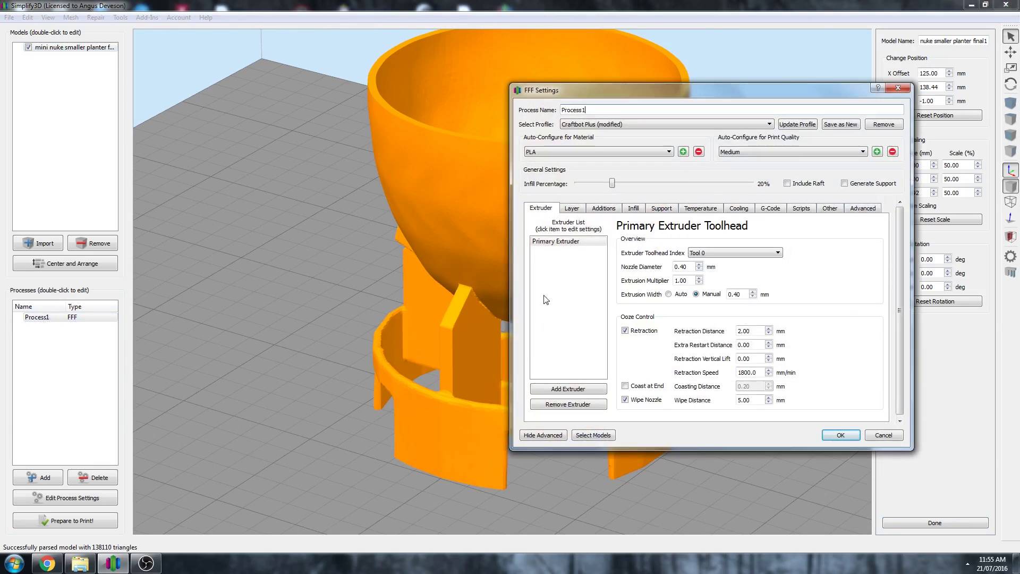
left_click(571, 208)
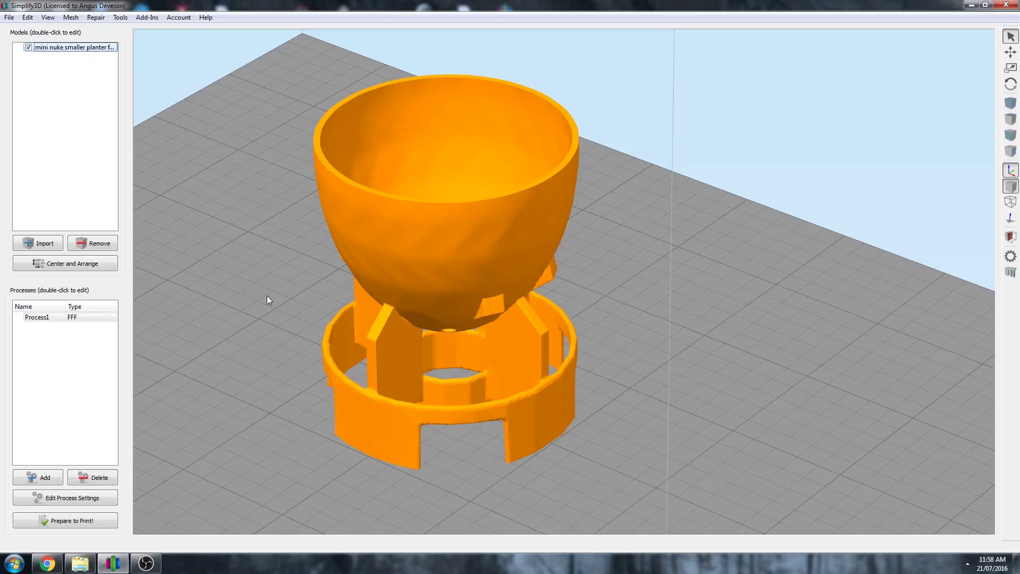
Orbit to a low side view of the planter and bring up the Tools menu.
left_click_drag(333, 218, 493, 383)
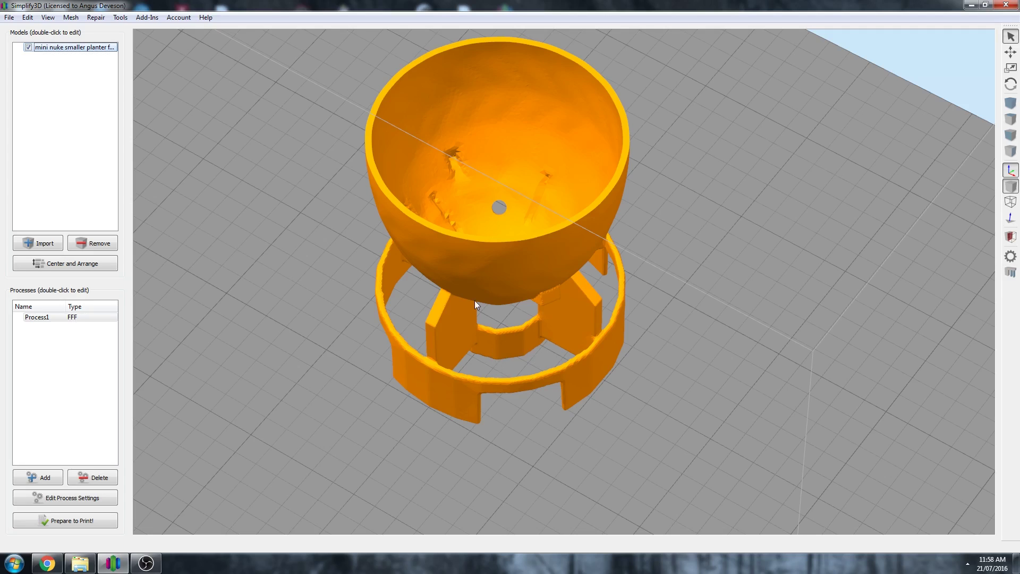
left_click_drag(475, 301, 193, 159)
left_click(120, 17)
Customize support structures: Normal type, 4.00 mm pillar resolution, 60° max overhang angle.
left_click(154, 99)
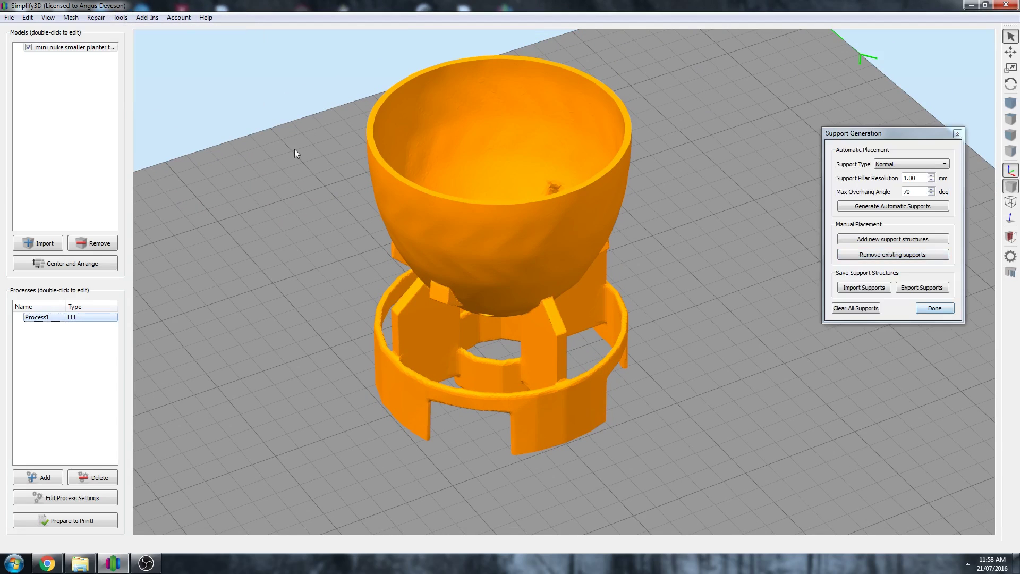
left_click_drag(295, 149, 611, 208)
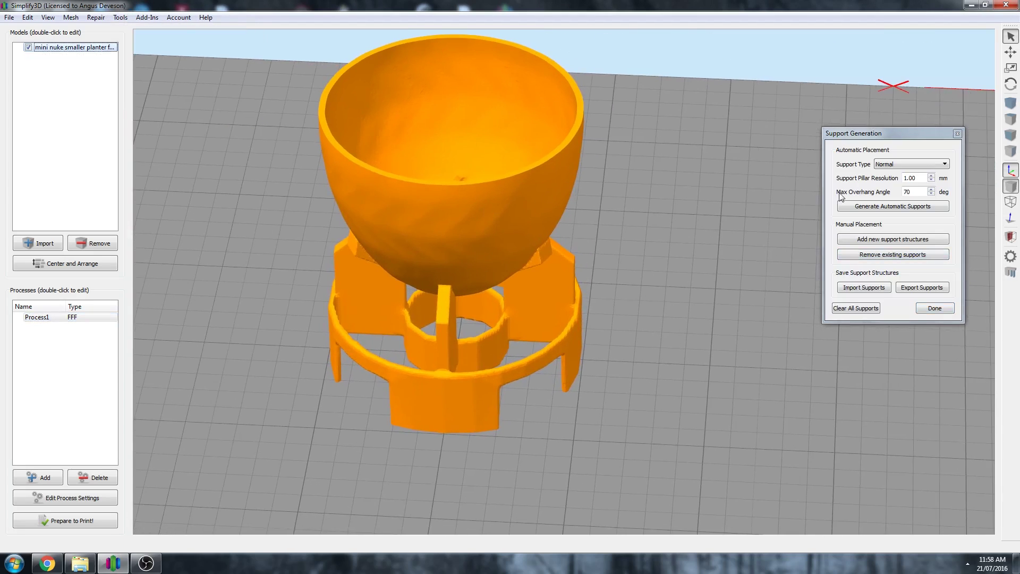
left_click(900, 169)
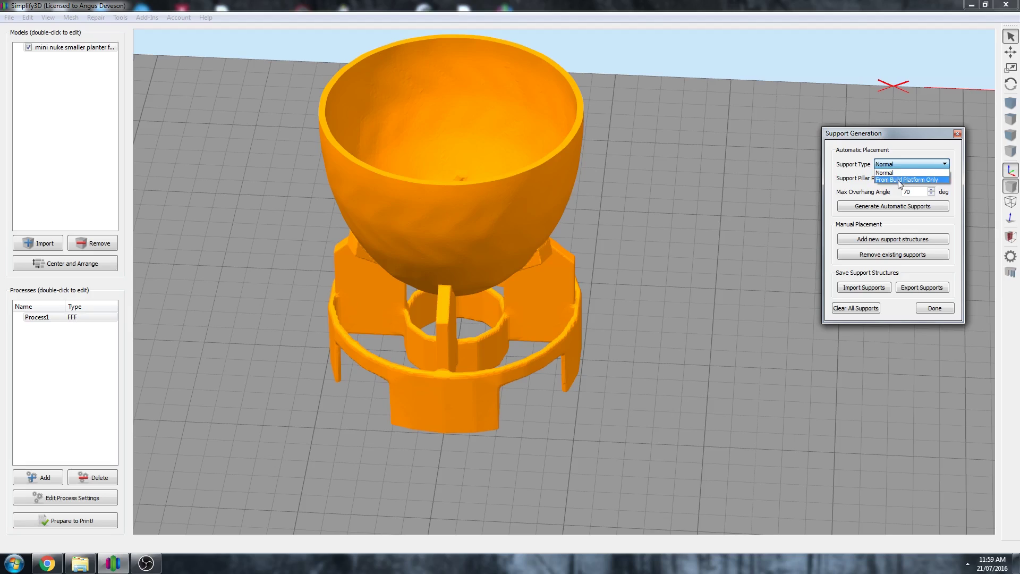
left_click(878, 173)
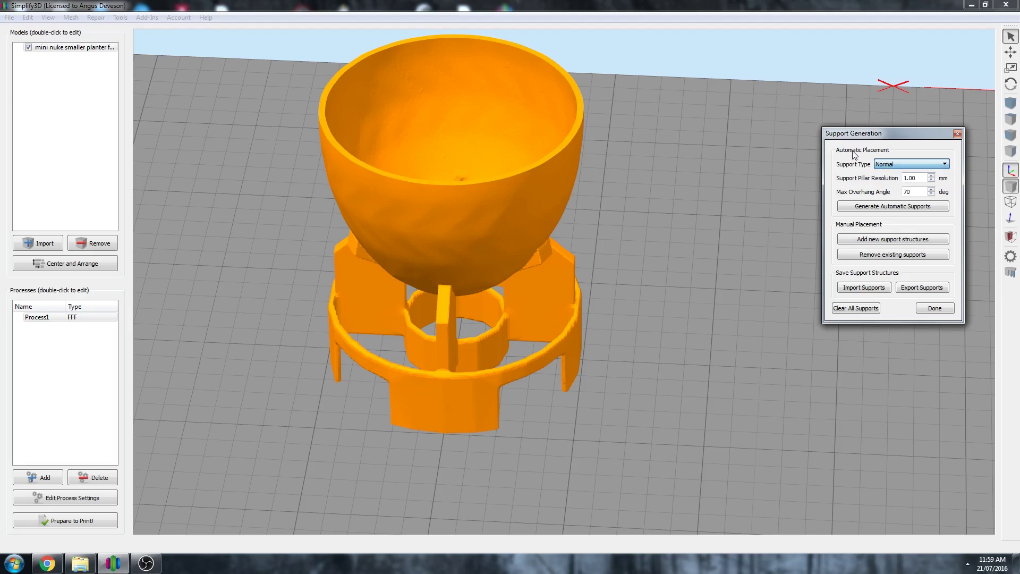
left_click(931, 176)
left_click(931, 176)
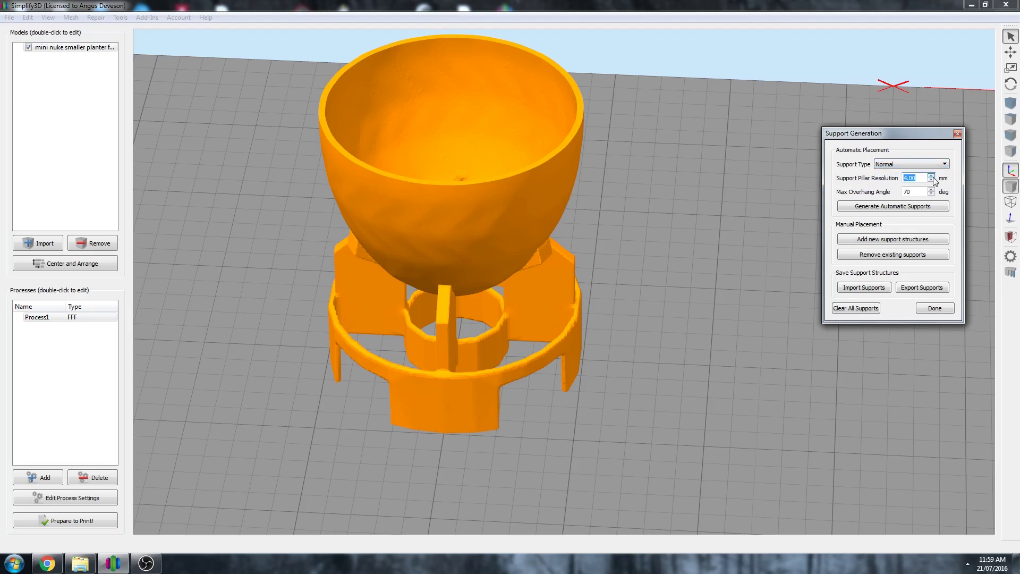
left_click(909, 179)
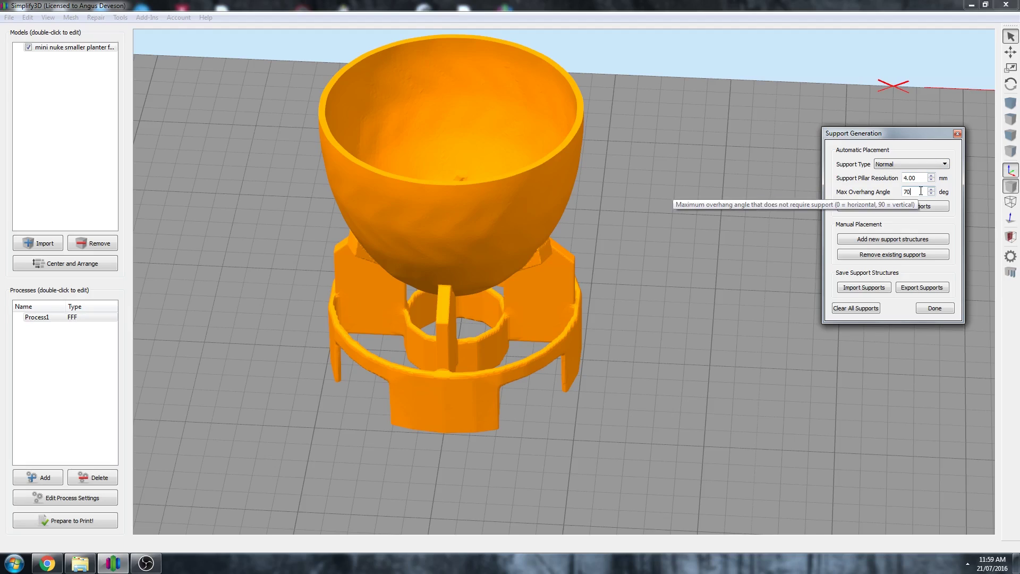
double_click(921, 192)
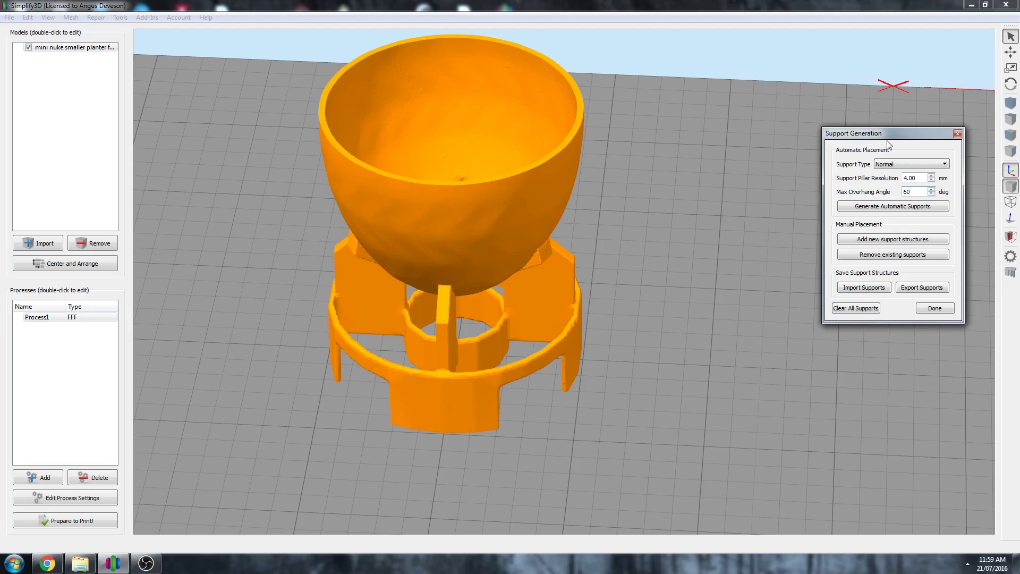
Generate automatic supports under the planter and orbit around to inspect them.
left_click(886, 205)
left_click_drag(498, 361, 396, 314)
scroll(652, 355, "up", 3)
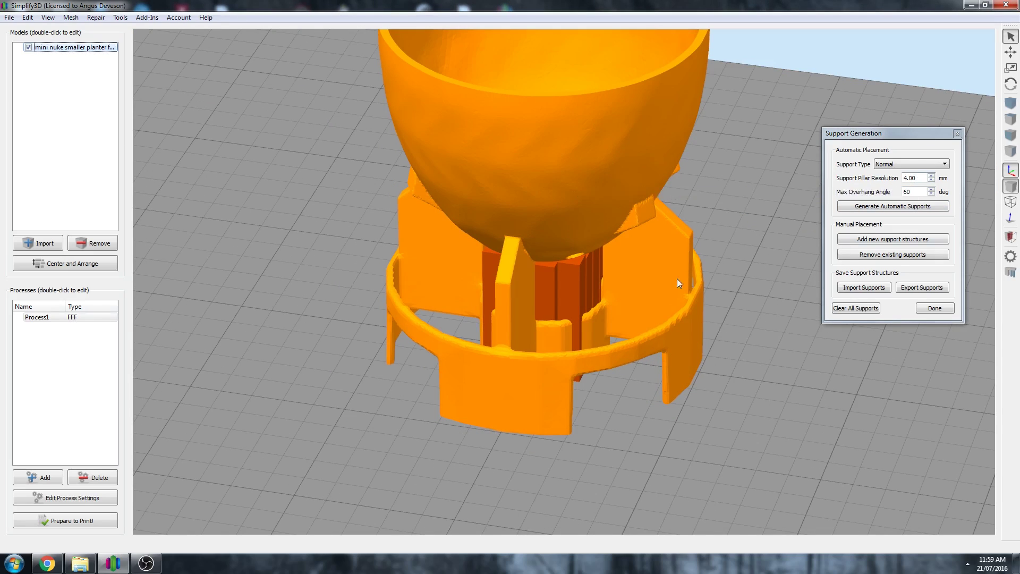
left_click_drag(677, 278, 608, 200)
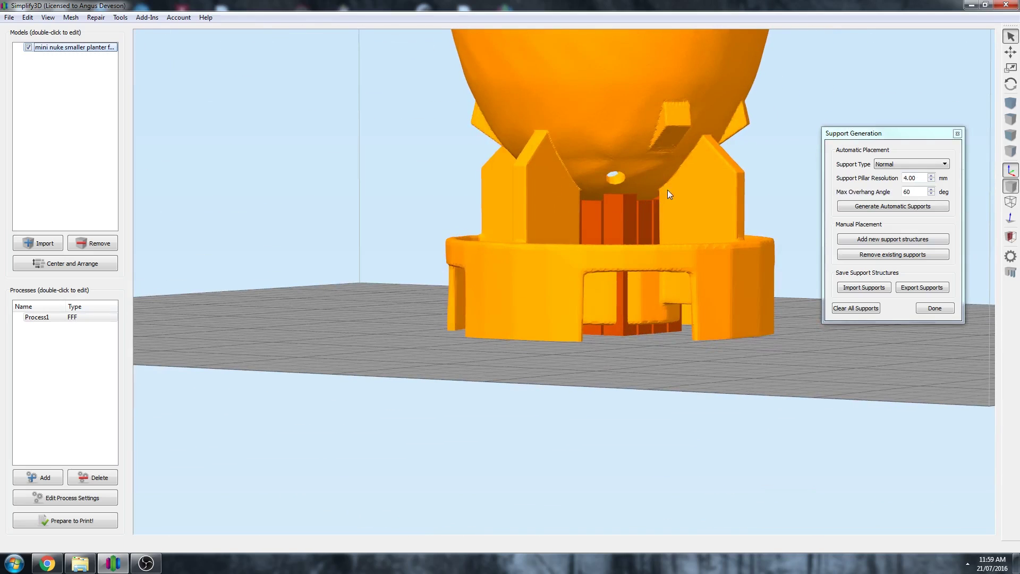
left_click_drag(667, 189, 798, 217)
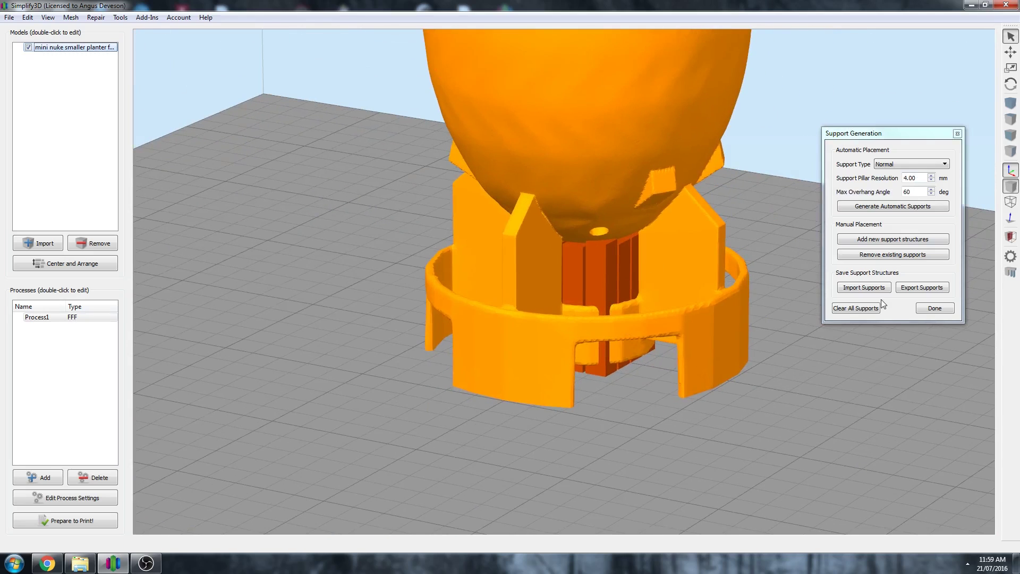
Clear all supports and regenerate them with 2.00 mm pillar resolution.
left_click(856, 308)
left_click_drag(646, 281, 531, 280)
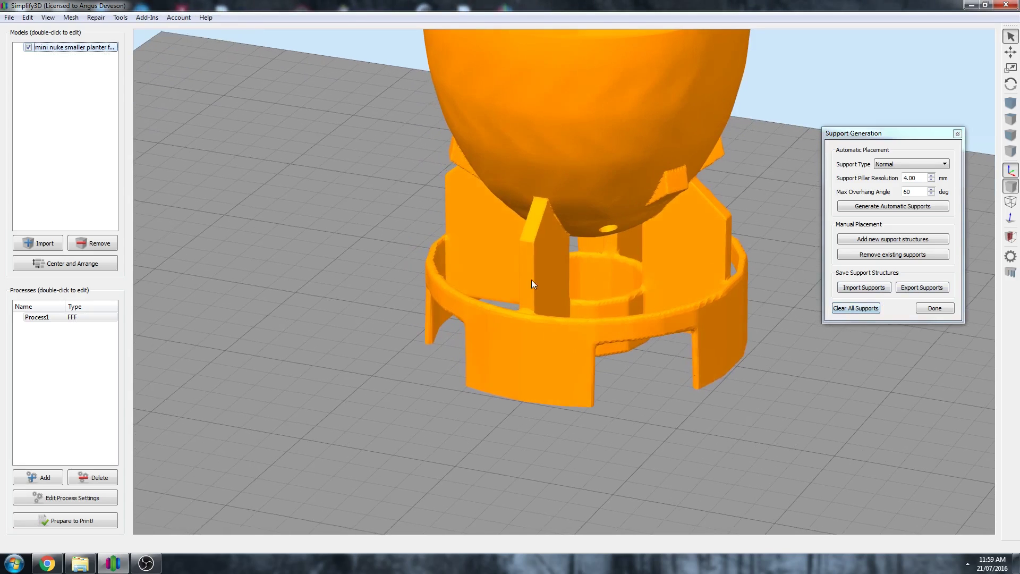
left_click(931, 181)
left_click(931, 180)
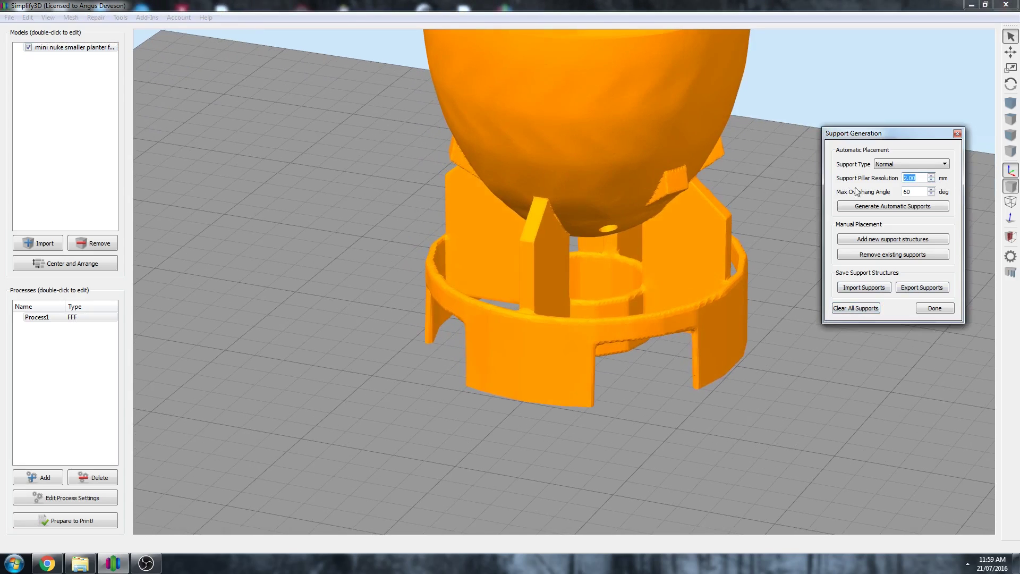
left_click(894, 208)
mouse_move(525, 227)
left_mouse_down()
mouse_move(588, 287)
mouse_move(498, 263)
mouse_move(498, 289)
mouse_move(429, 328)
mouse_move(276, 313)
mouse_move(492, 286)
mouse_move(556, 301)
mouse_move(692, 298)
mouse_move(553, 282)
mouse_move(472, 260)
mouse_move(533, 246)
left_mouse_up()
scroll(488, 186, "up", 3)
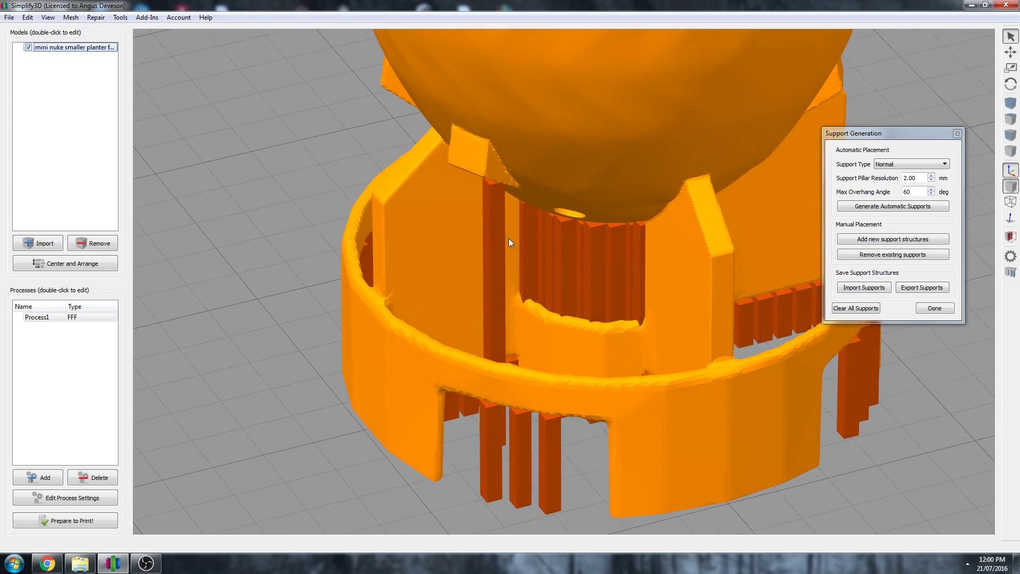
left_click_drag(506, 238, 487, 234)
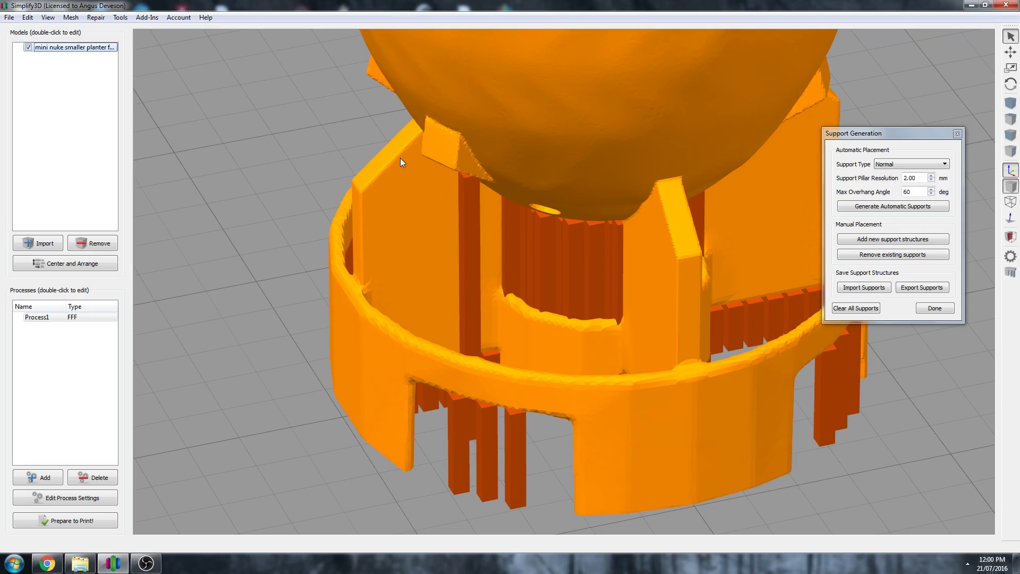
Switch to support removal mode and orbit up to view the underside support grid.
left_click(902, 256)
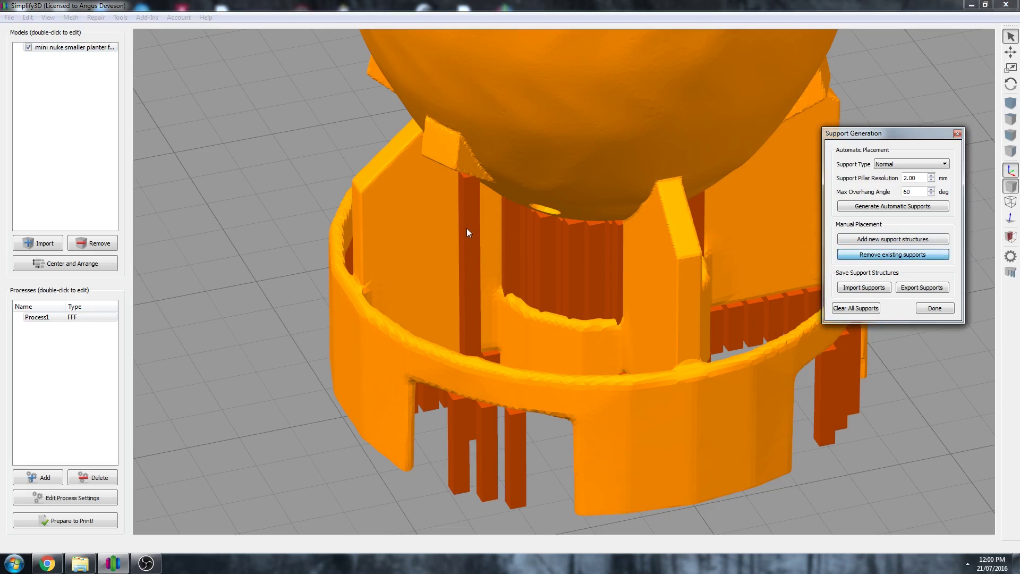
scroll(467, 228, "down", 3)
left_click_drag(321, 201, 620, 215)
scroll(585, 241, "up", 2)
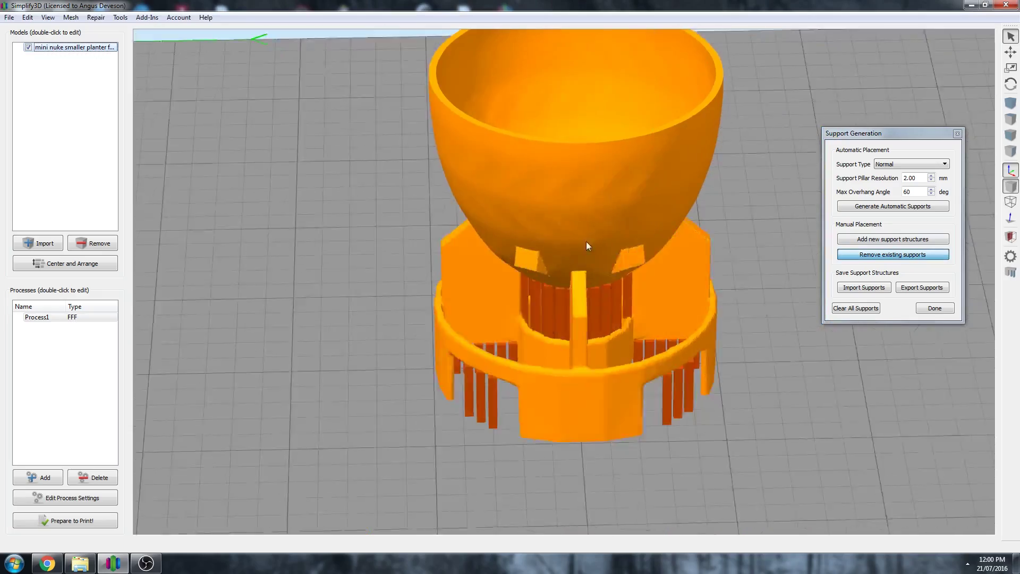
left_click_drag(587, 245, 483, 266)
left_click_drag(472, 232, 567, 168)
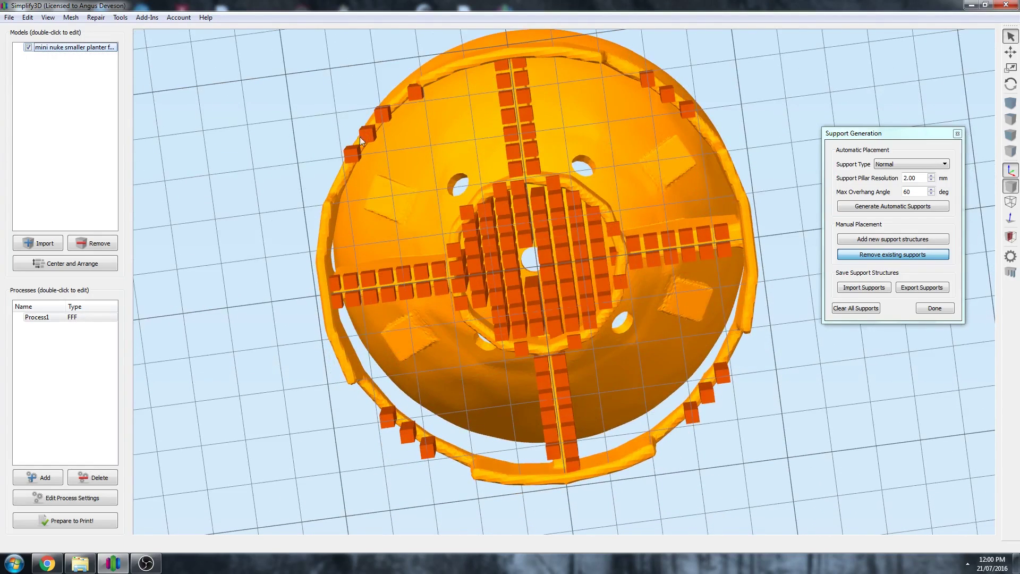
Manually add support pillars along the rim's top, left edge and lower-left.
left_click(869, 238)
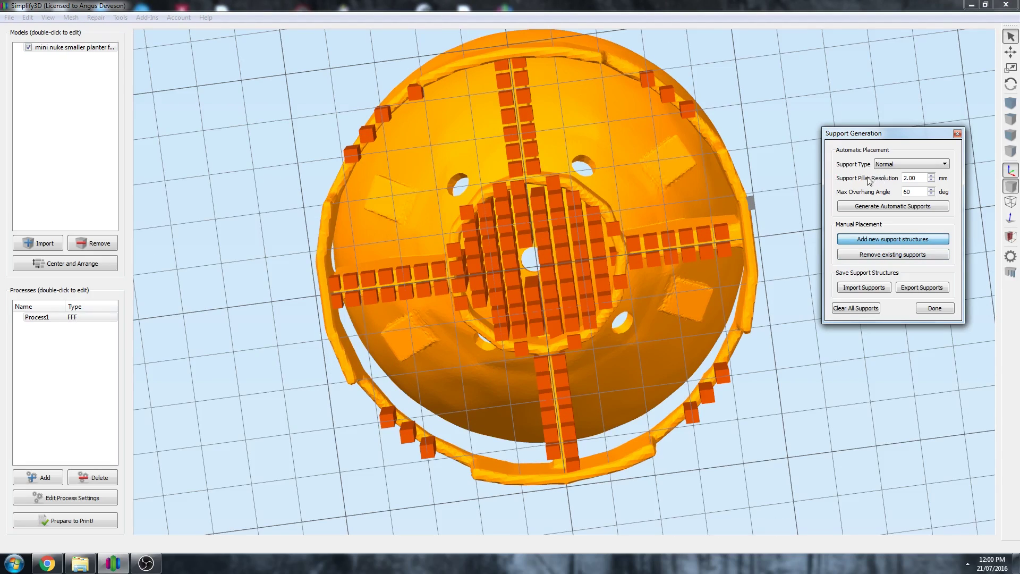
left_click(615, 62)
left_click(630, 68)
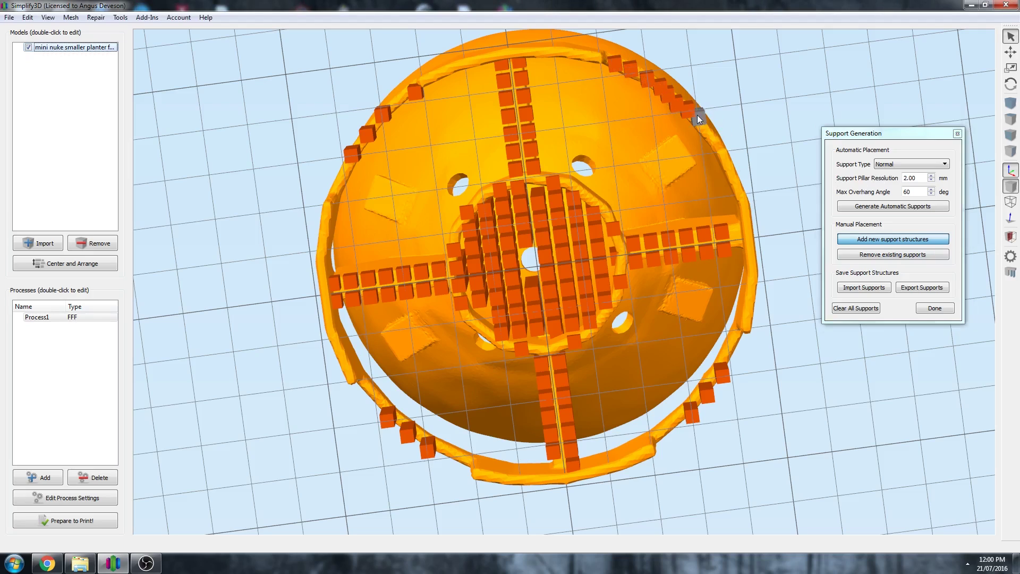
left_click(709, 134)
left_click(402, 92)
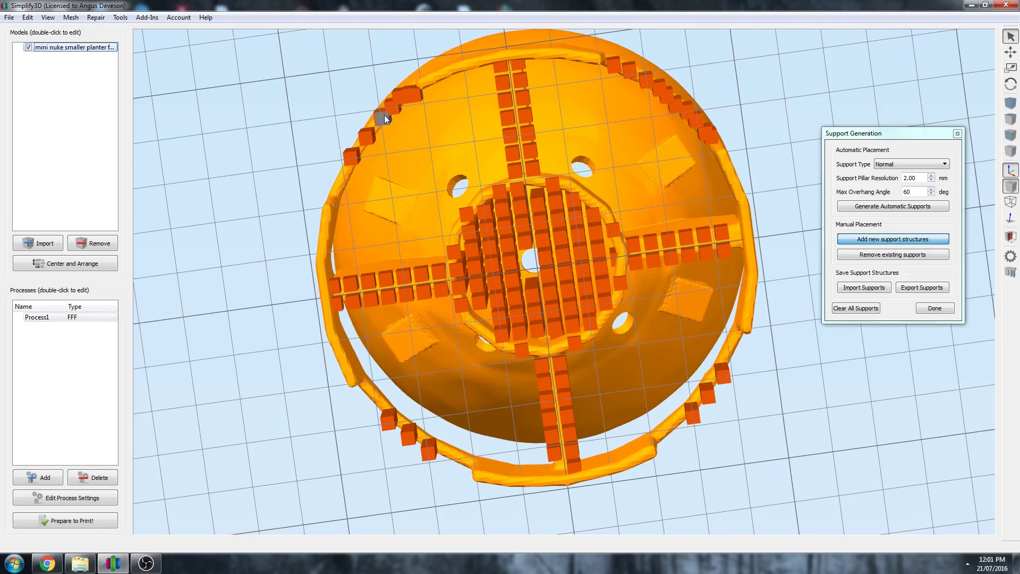
left_click(343, 169)
left_click(340, 182)
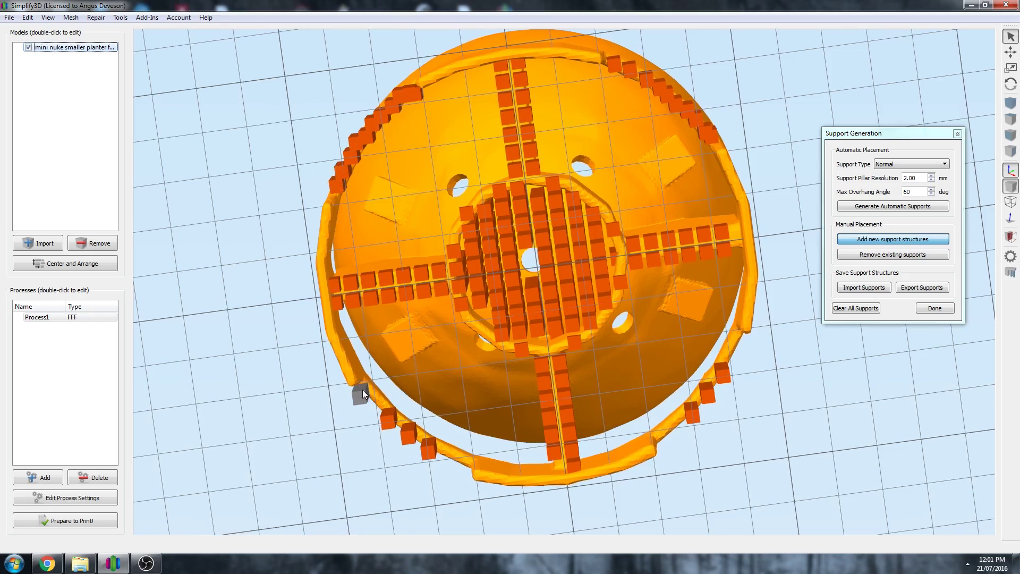
left_click_drag(373, 400, 413, 433)
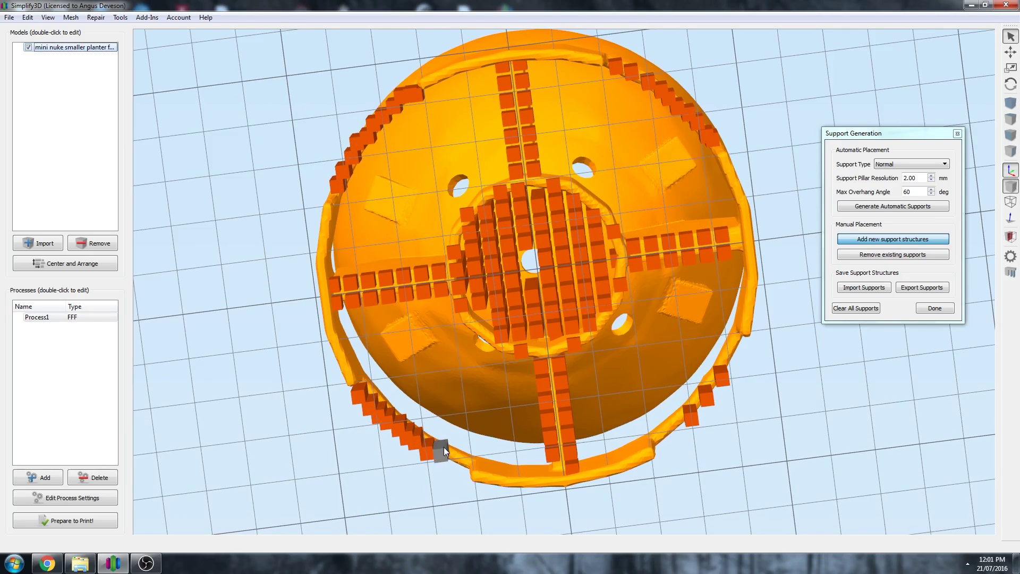
left_click(464, 458)
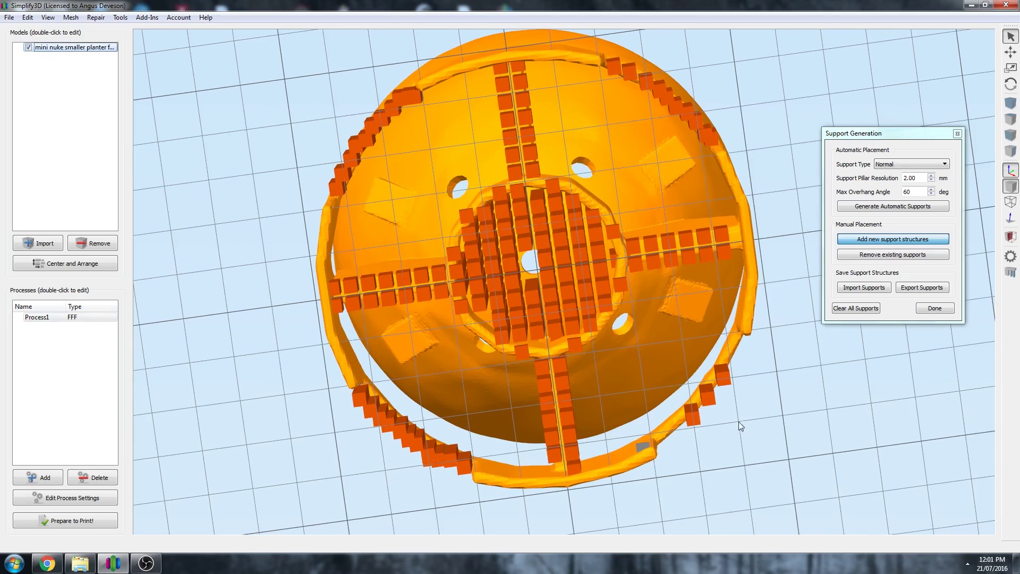
Add pillars along the ring's lower-right edge and fill gaps in the central grid.
left_click(666, 432)
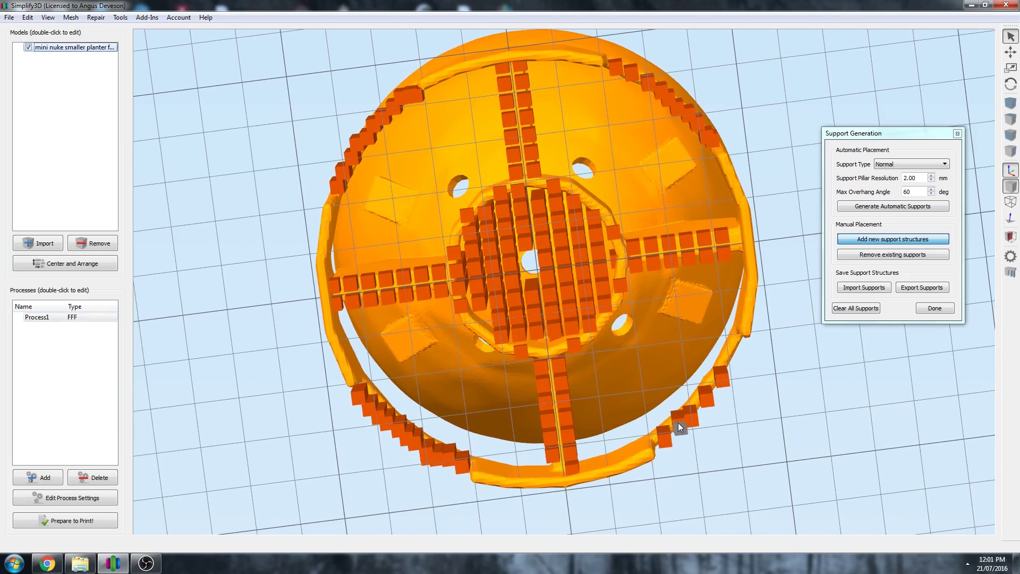
left_click(675, 425)
left_click(691, 406)
left_click(723, 368)
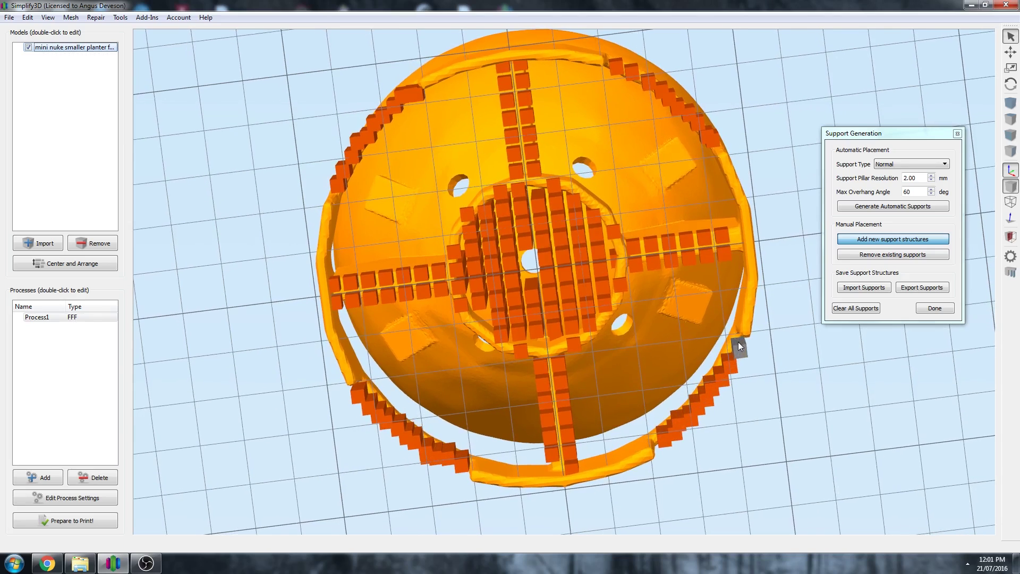
left_click_drag(598, 224, 487, 319)
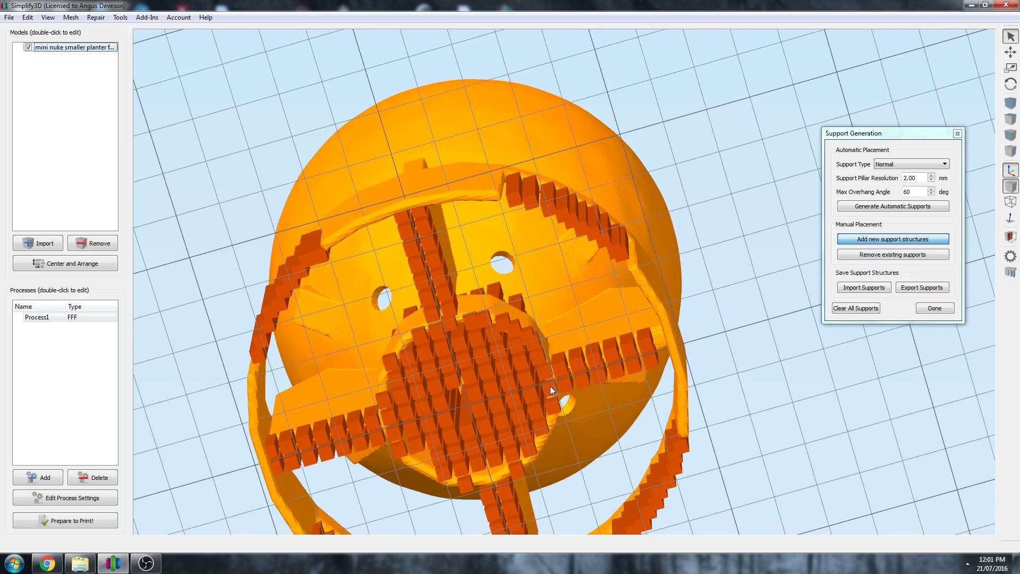
left_click(544, 434)
left_click_drag(525, 463, 499, 332)
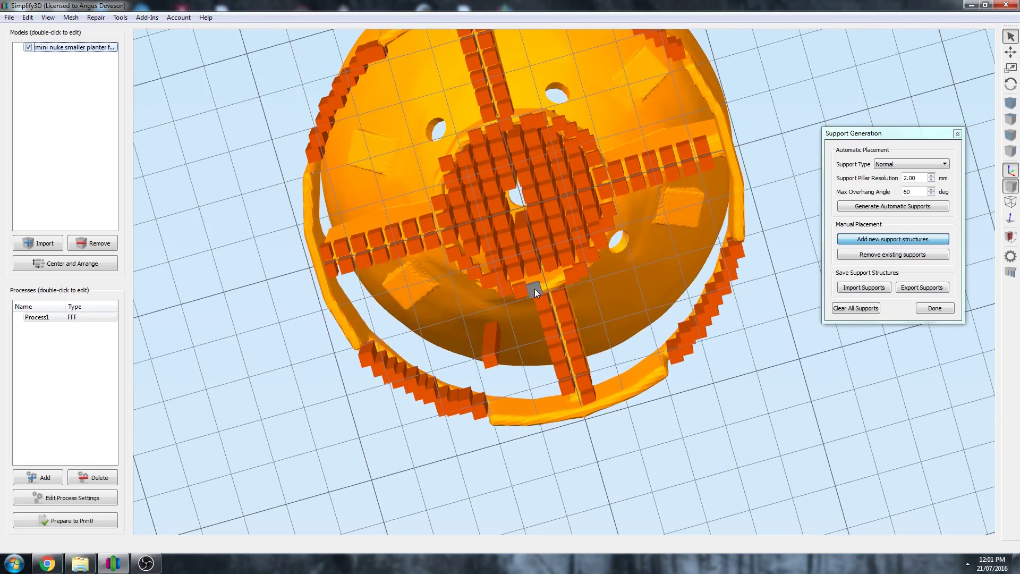
left_click(555, 283)
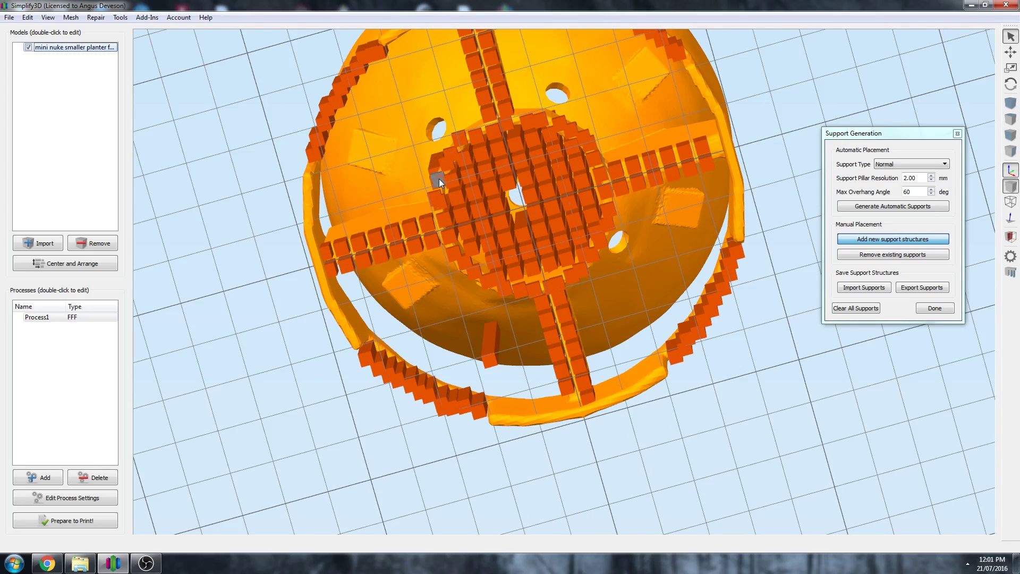
Orbit to check all supports, switching to removal mode to view the inner pillars.
left_click_drag(496, 212, 521, 139)
left_click_drag(479, 167, 595, 170)
left_click(879, 256)
left_click_drag(427, 273, 403, 410)
left_click_drag(533, 445, 609, 298)
Finish support editing and slice with supports enabled: 1 hour 27 minutes, 6664.6 mm filament.
left_click(935, 308)
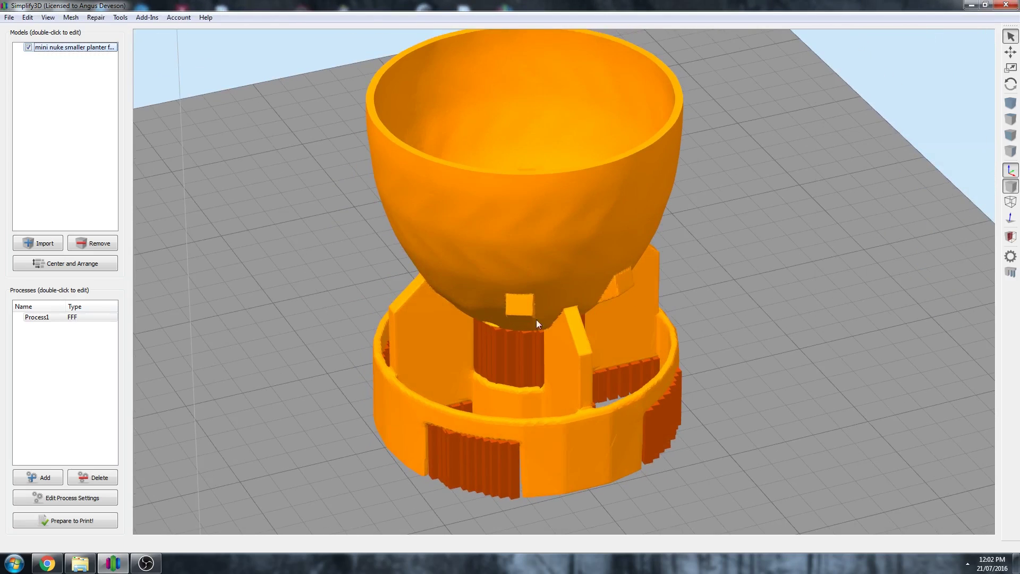
left_click(92, 519)
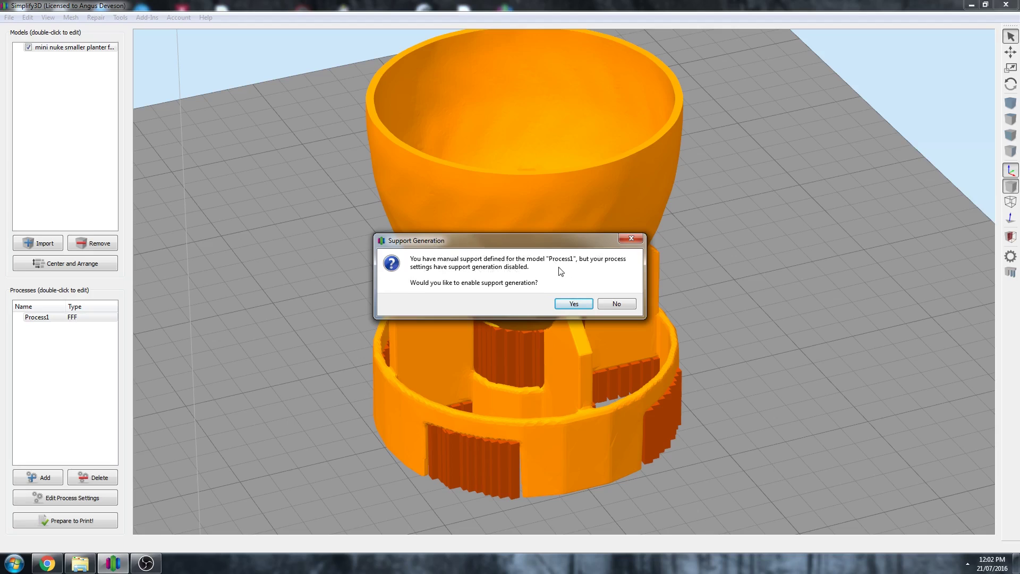
left_click(580, 302)
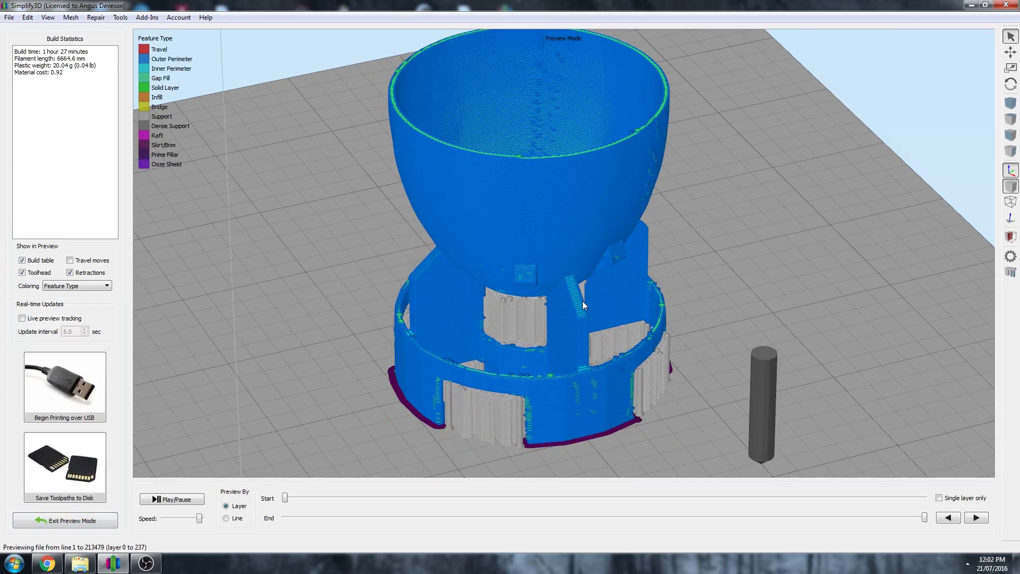
Leave the preview and confirm Process1 generates support material with the Primary Extruder.
left_click(104, 523)
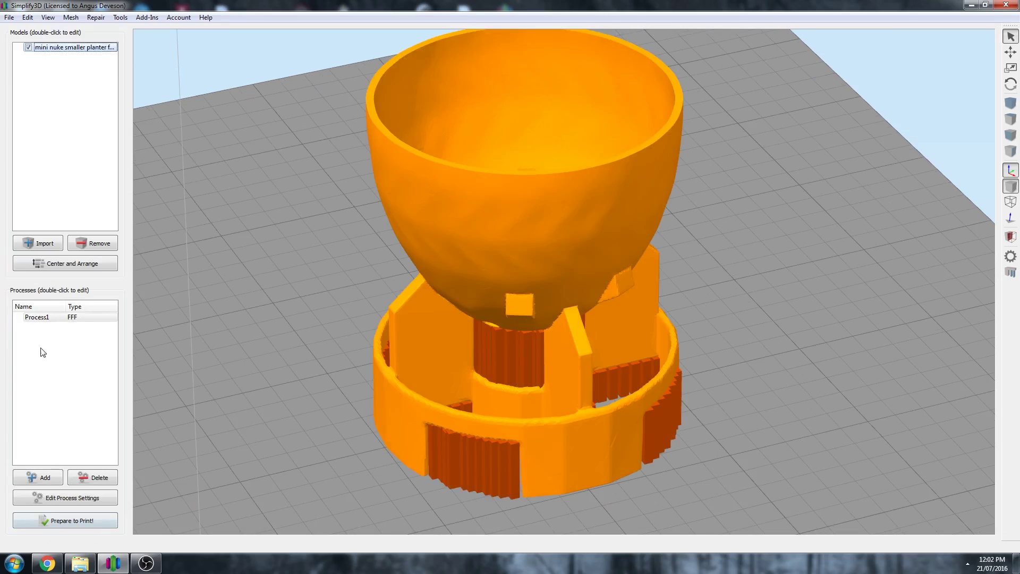
double_click(40, 317)
left_click(662, 209)
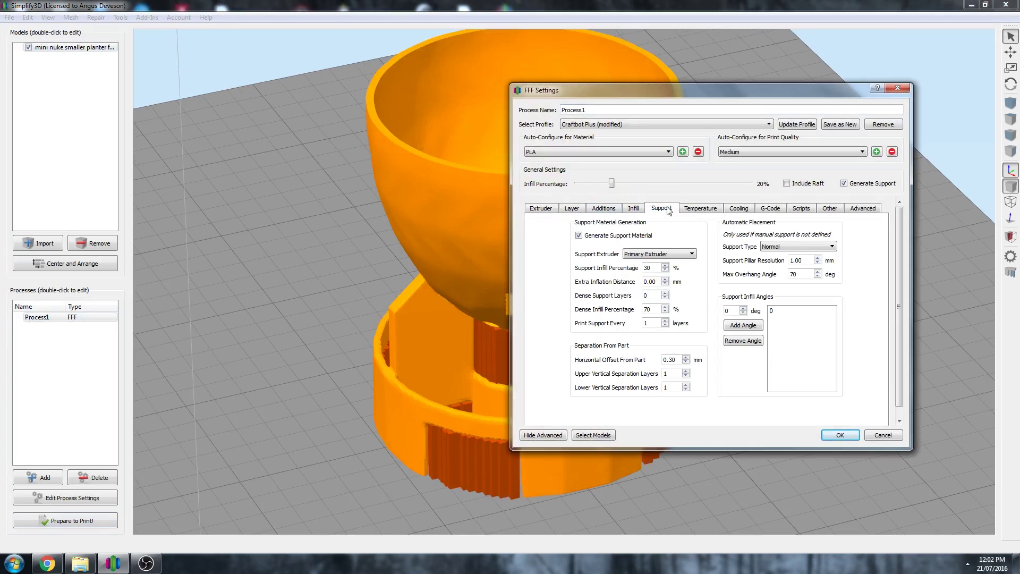
left_click(617, 242)
left_click(617, 240)
left_click(633, 255)
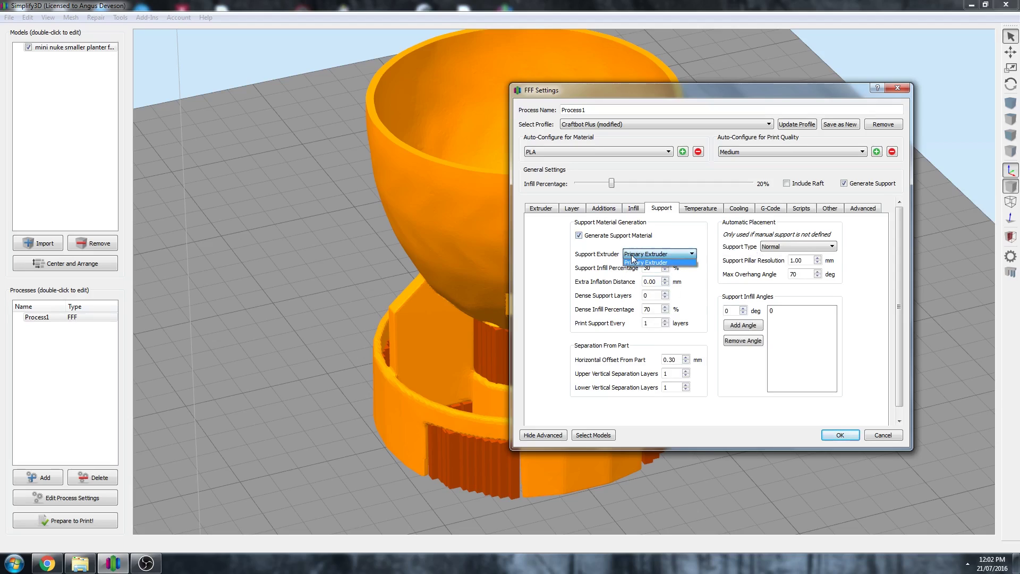
left_click(715, 241)
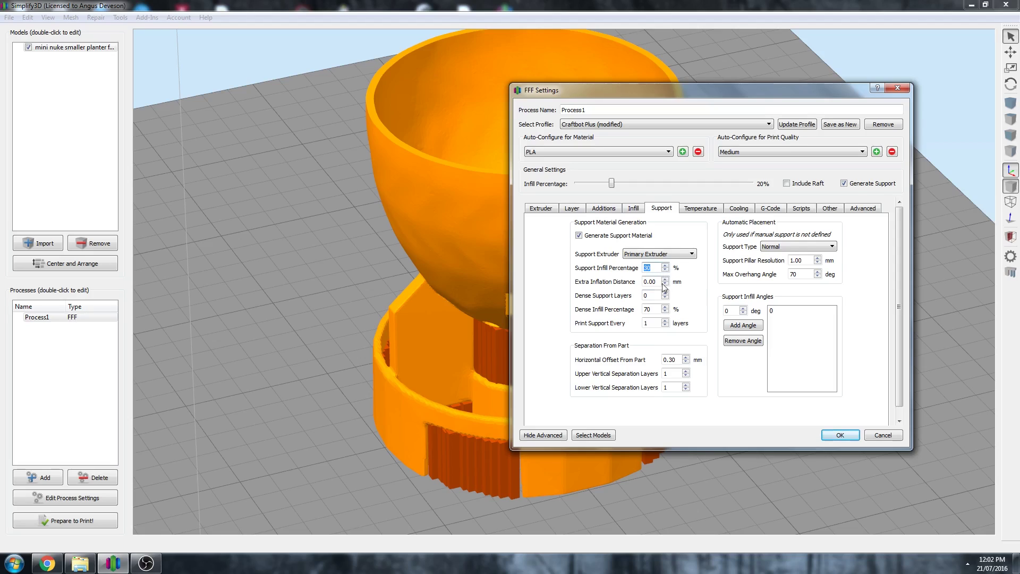
Review the support infill and dense infill percentage values in the Support tab.
left_click(653, 308)
left_click(636, 209)
left_click(658, 213)
left_click(657, 268)
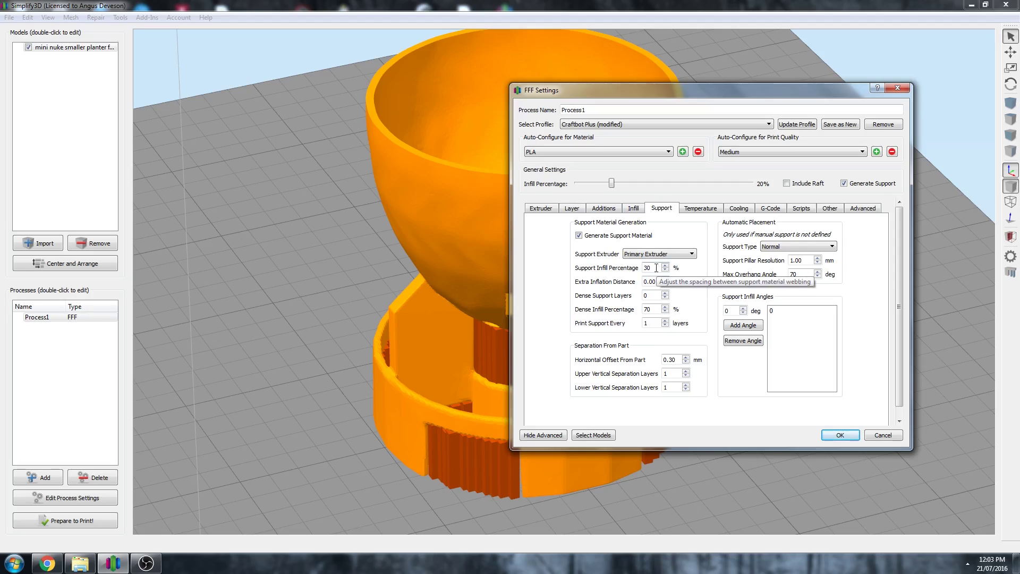
key("shift+Tab")
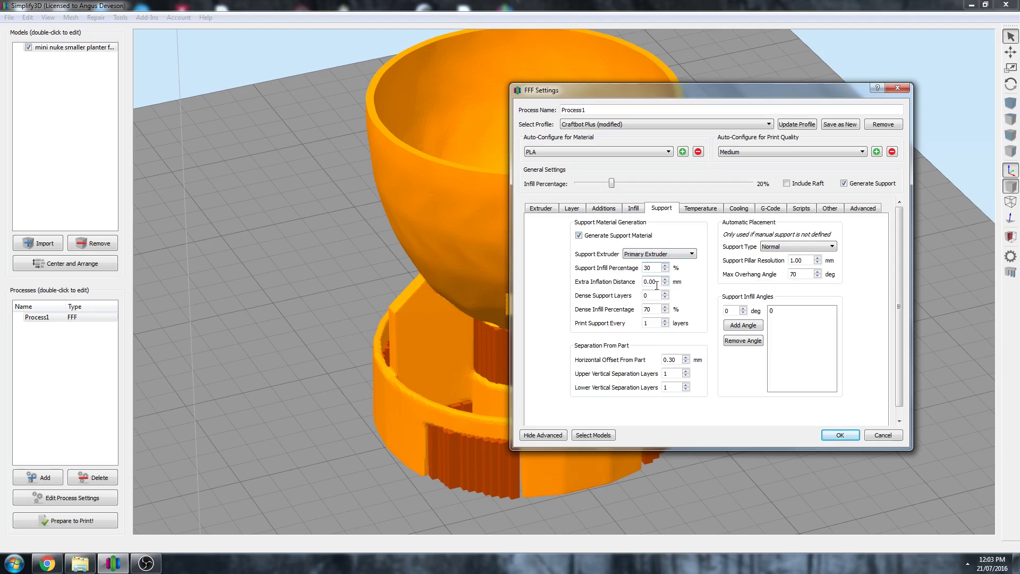
double_click(649, 309)
Apply the settings, re-slice, and trim the preview to the bottom few layers.
left_click(845, 439)
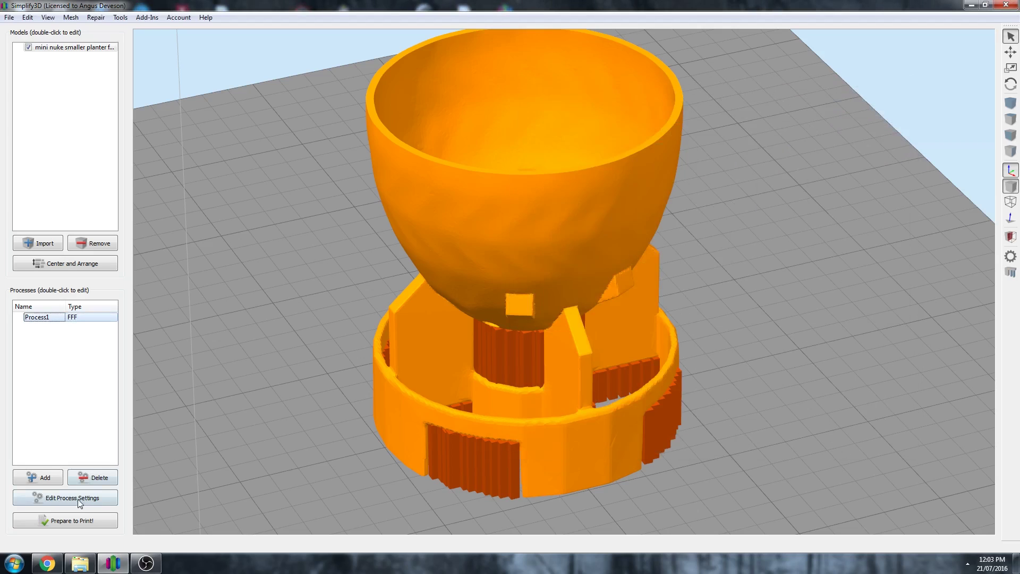
left_click(80, 517)
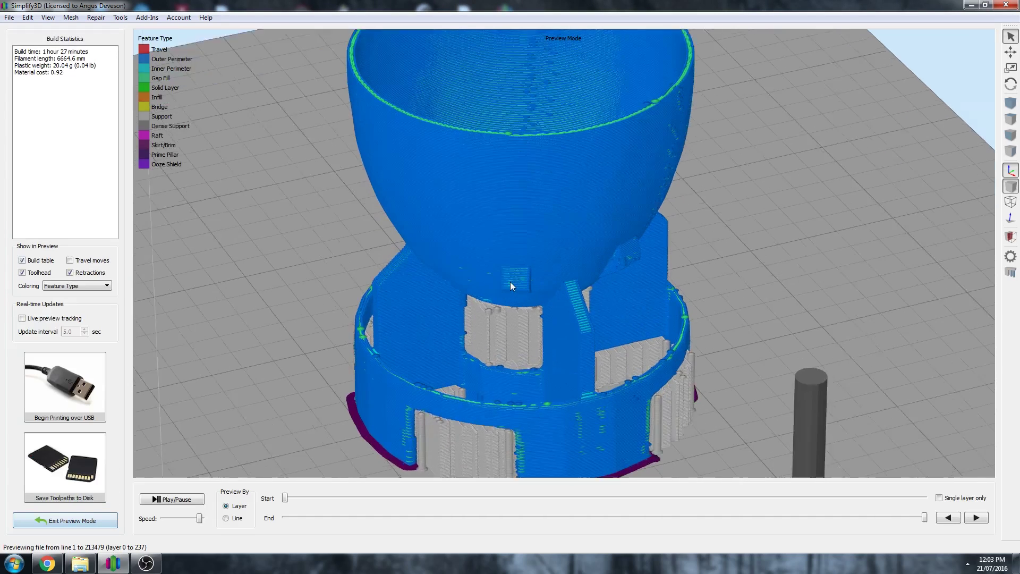
left_click_drag(924, 517, 403, 537)
left_click_drag(457, 415, 540, 394)
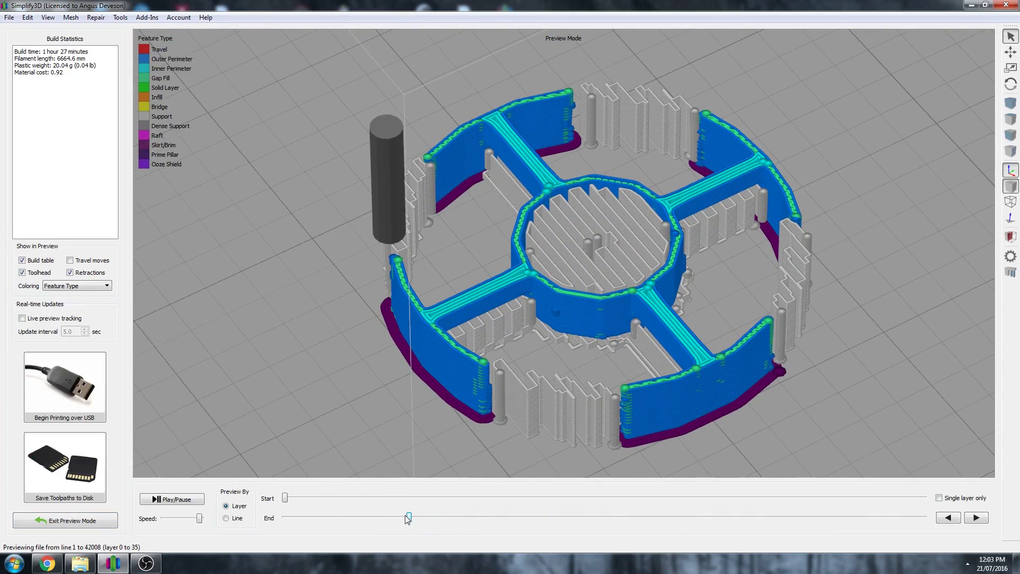
left_click_drag(407, 519, 306, 522)
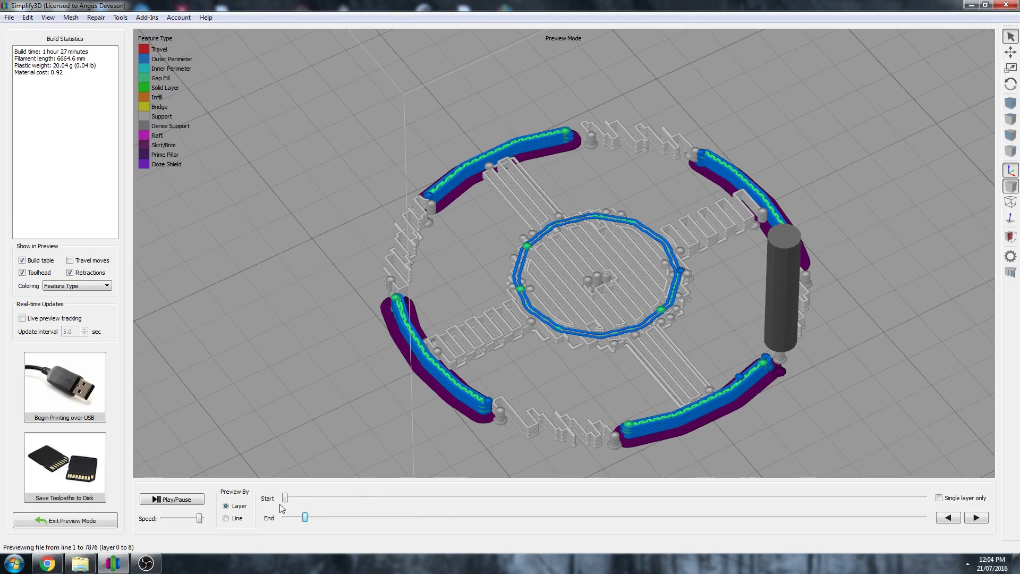
left_click_drag(304, 517, 315, 519)
Play the build animation and inspect layers 5 to 18 and the bridge above layer 19.
left_click(191, 500)
mouse_move(200, 518)
left_mouse_down()
mouse_move(179, 518)
mouse_move(192, 518)
left_mouse_up()
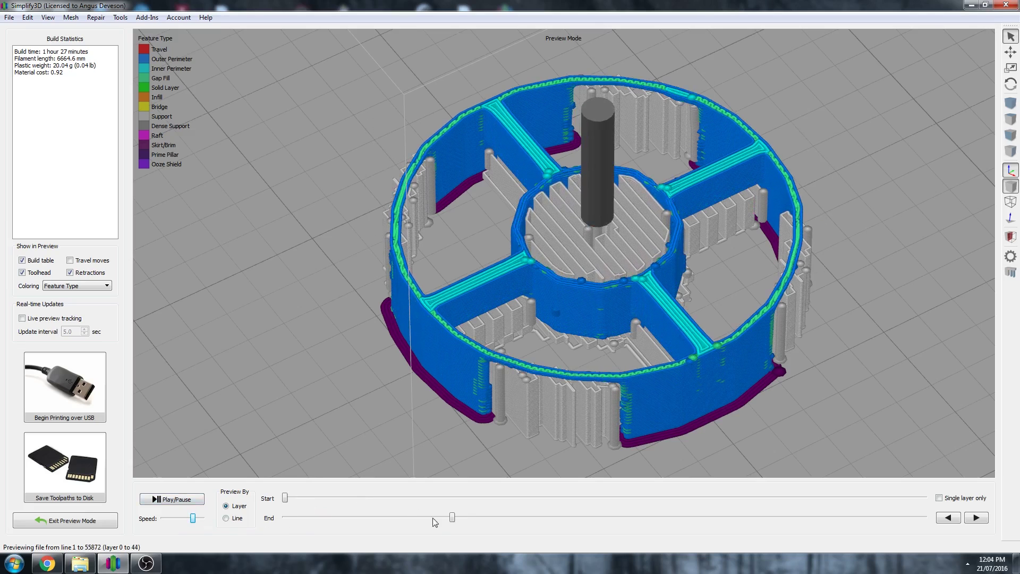
left_click_drag(495, 518, 308, 519)
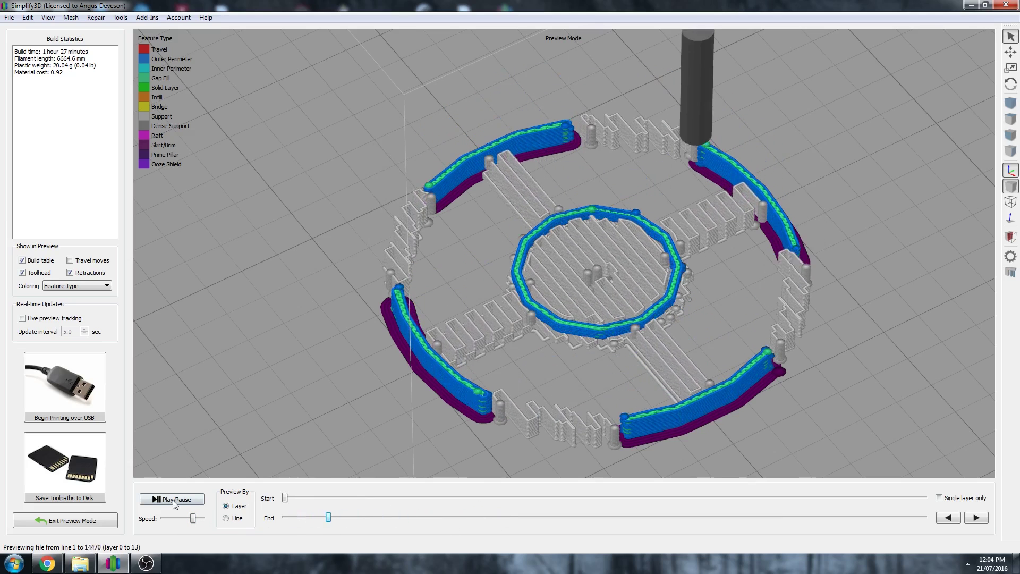
left_click_drag(194, 519, 190, 520)
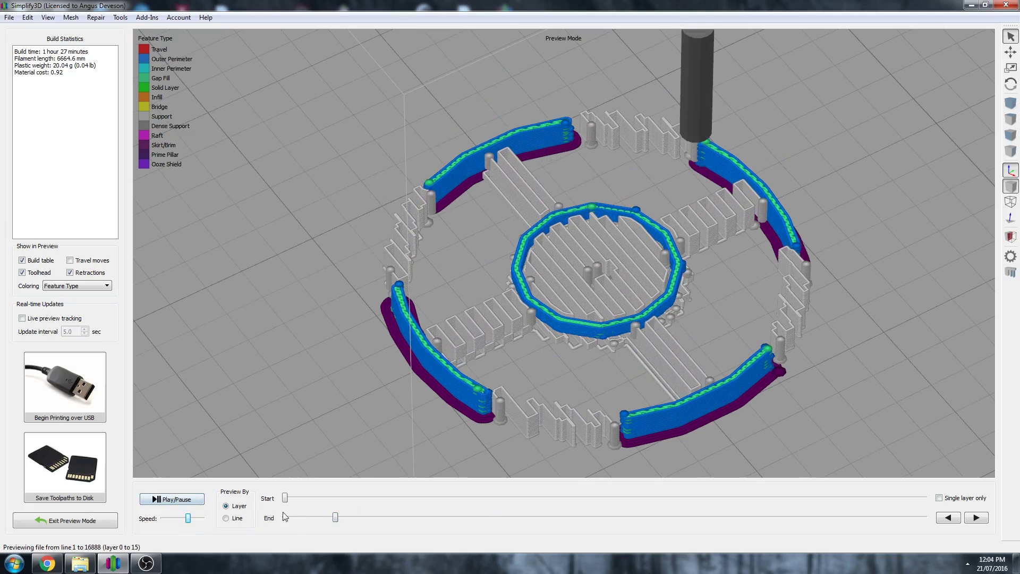
left_click_drag(336, 518, 298, 516)
left_click(166, 500)
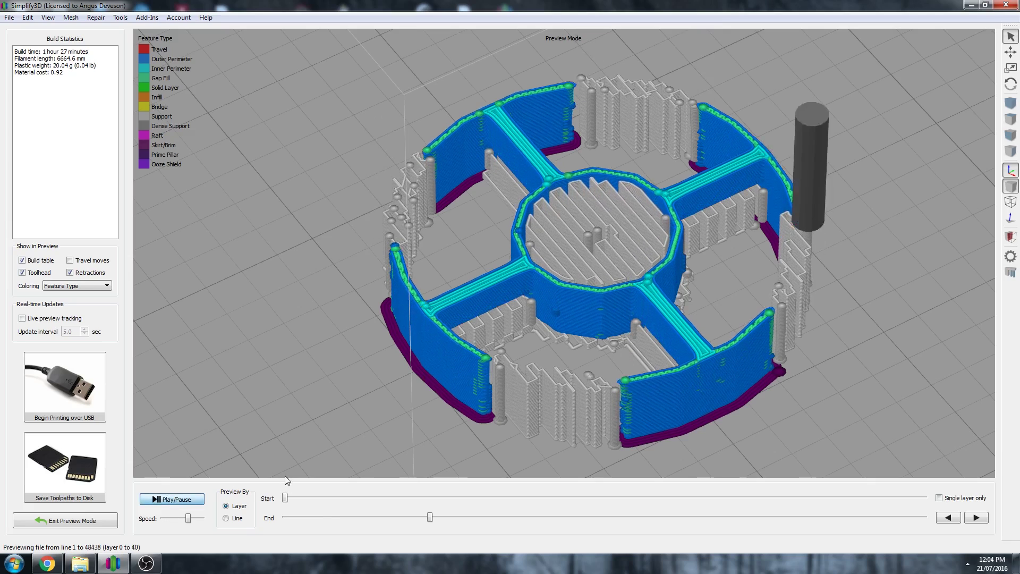
left_click(169, 500)
left_click_drag(460, 517, 352, 513)
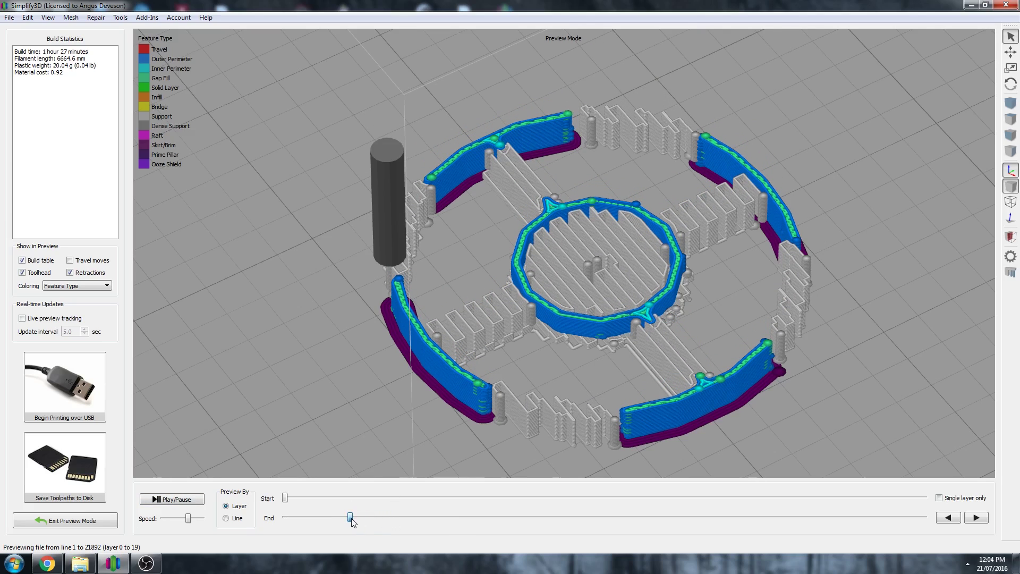
left_click_drag(351, 519, 526, 501)
In Process1's Support settings, add a 45° support infill angle and remove 0°.
left_click(87, 522)
left_click(30, 317)
double_click(30, 317)
left_click(662, 212)
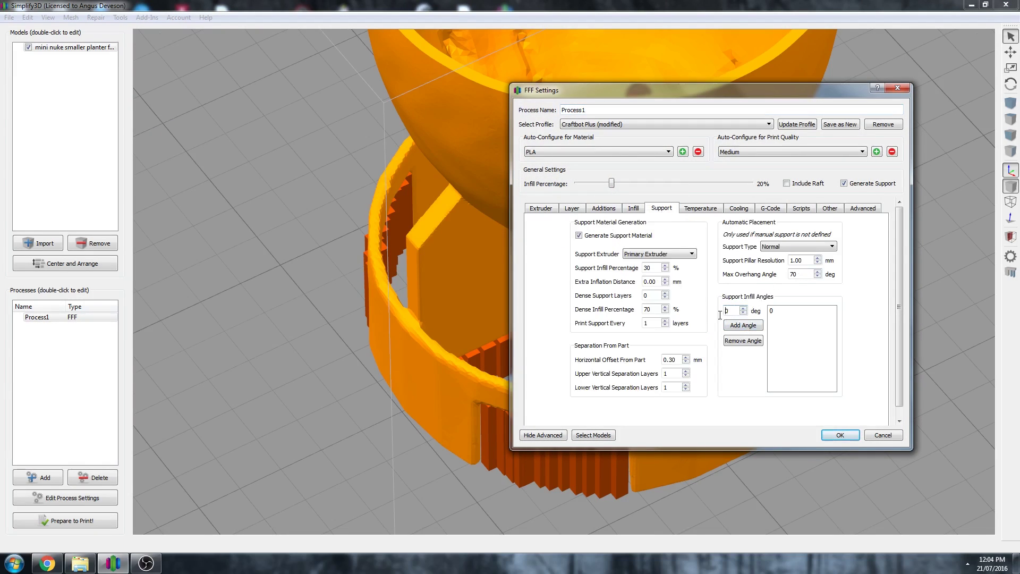
type("45")
left_click(743, 325)
left_click(797, 310)
left_click(743, 340)
left_click(838, 436)
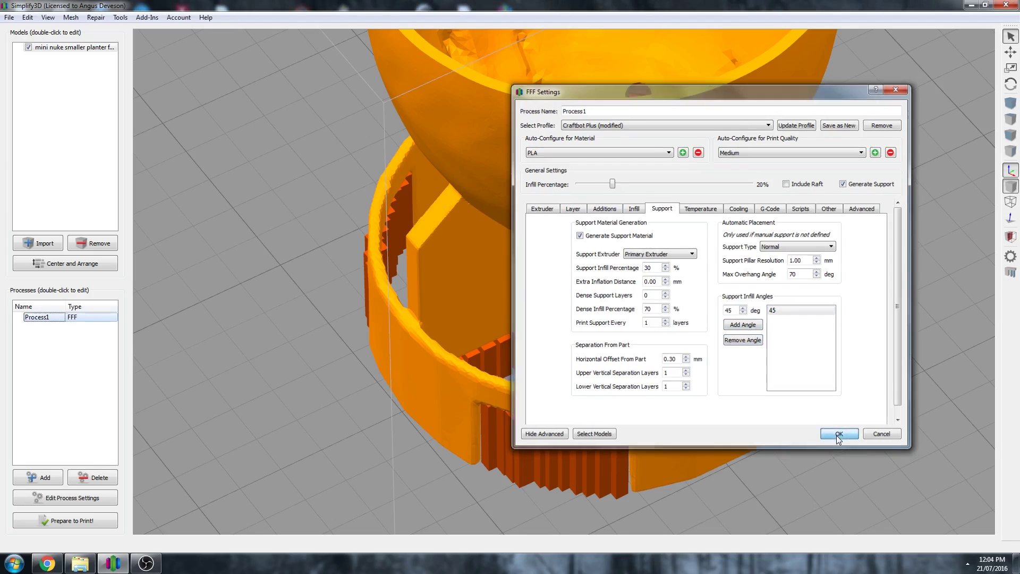
Re-slice with 45° supports, then preview the lower 33 layers, animate, and stop at layer 35.
left_click(52, 523)
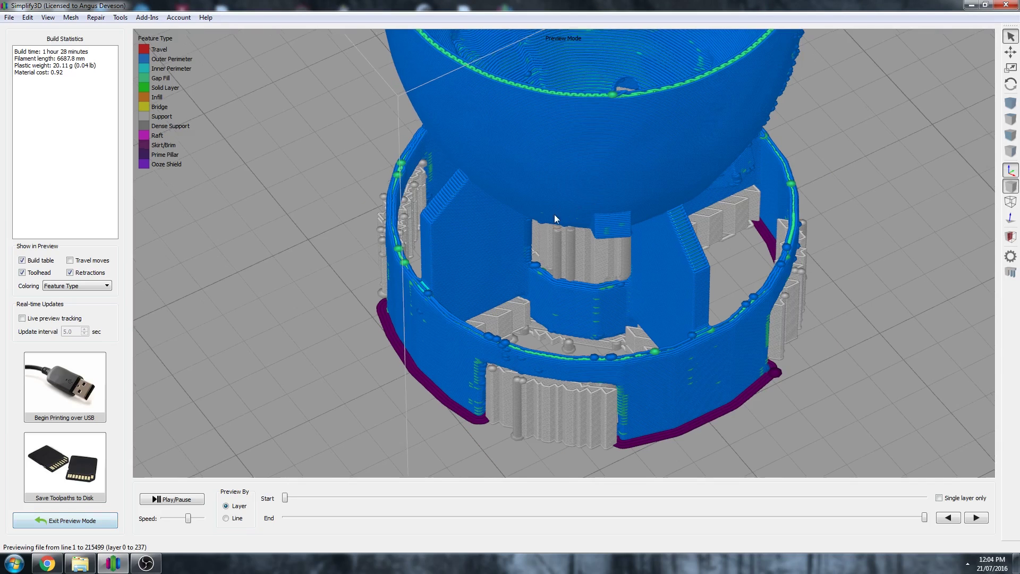
left_click_drag(553, 215, 540, 215)
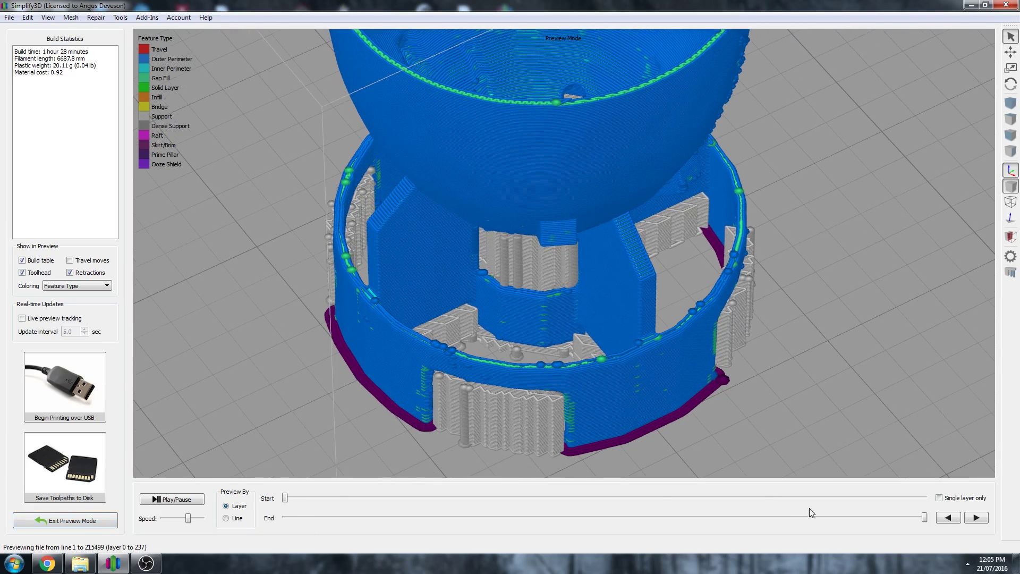
left_click_drag(927, 520, 359, 538)
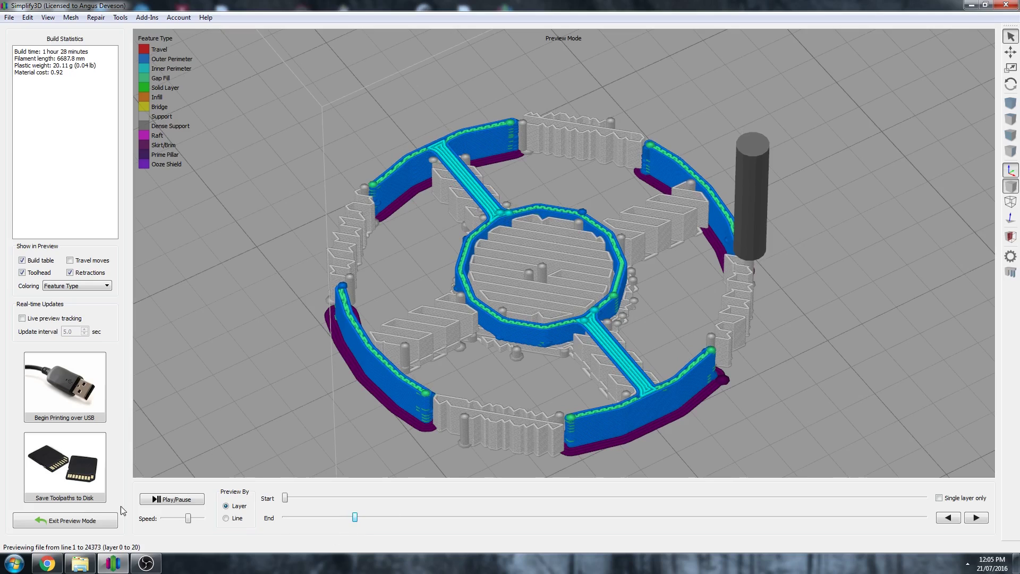
left_click(177, 501)
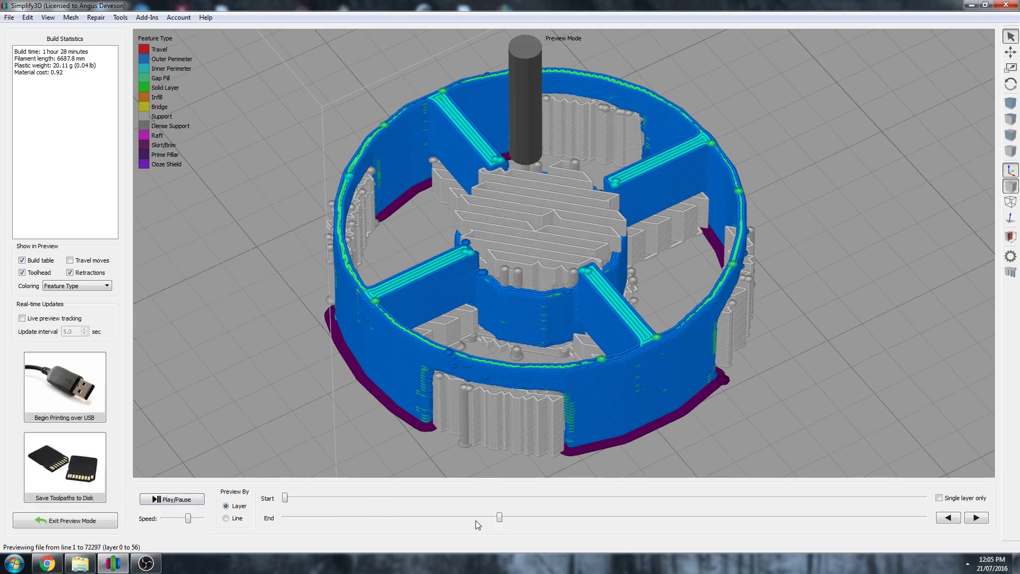
left_click_drag(489, 524, 416, 518)
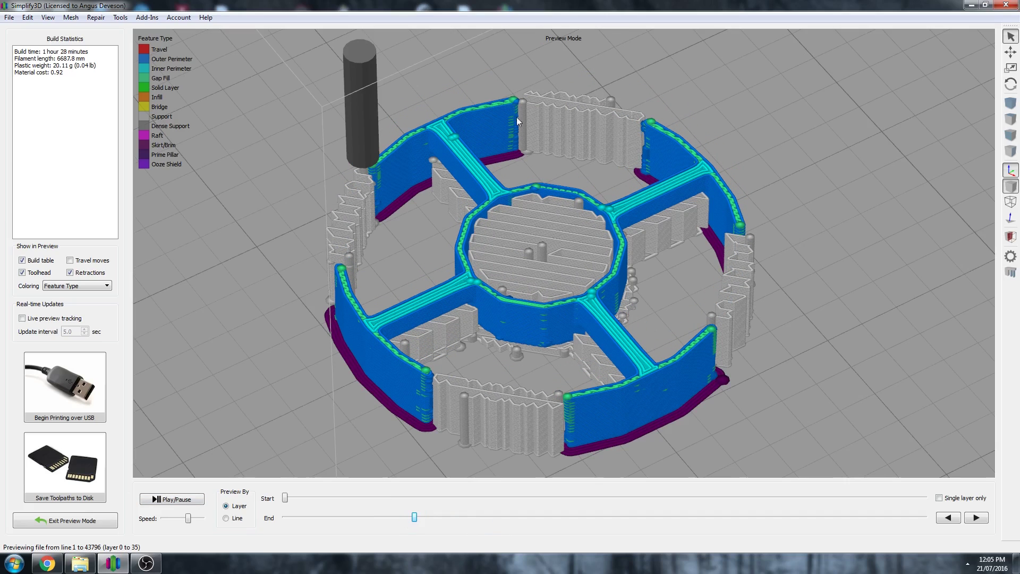
Set Process1 support infill to 50% and dense infill to 80%, then re-slice (1 h 34 min, 7246.2 mm).
left_click(32, 519)
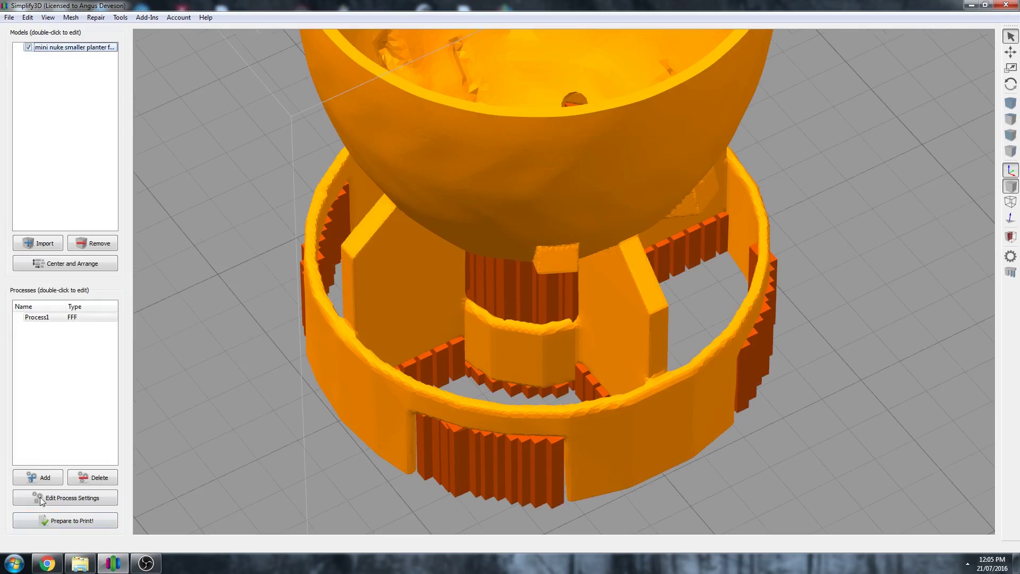
double_click(38, 318)
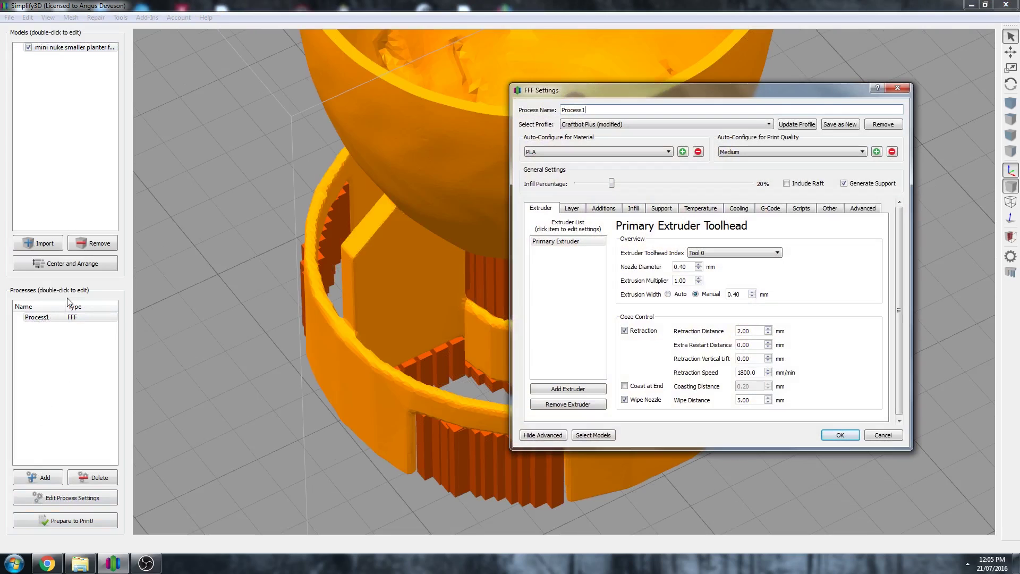
left_click(662, 209)
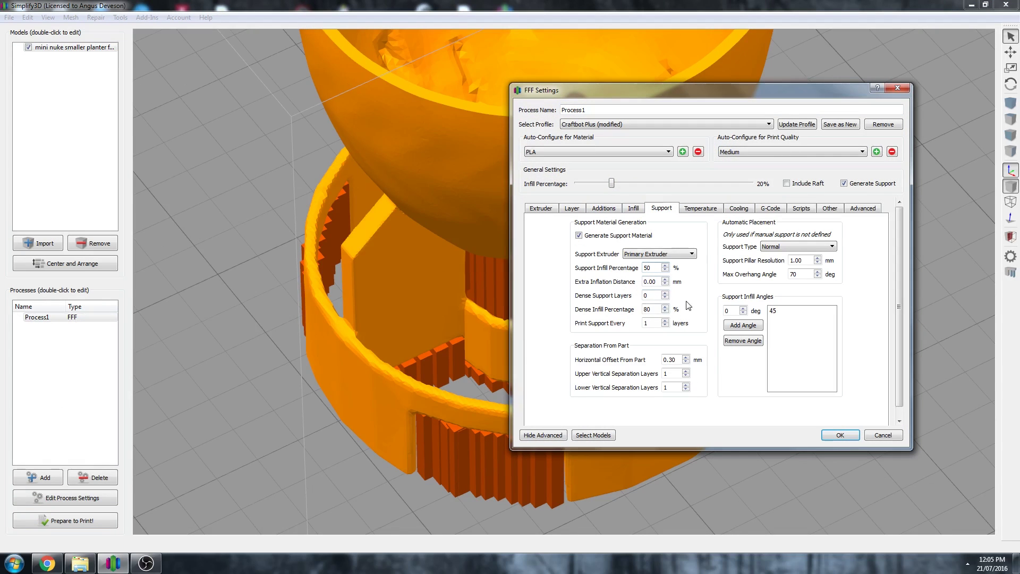
left_click(856, 436)
left_click(64, 520)
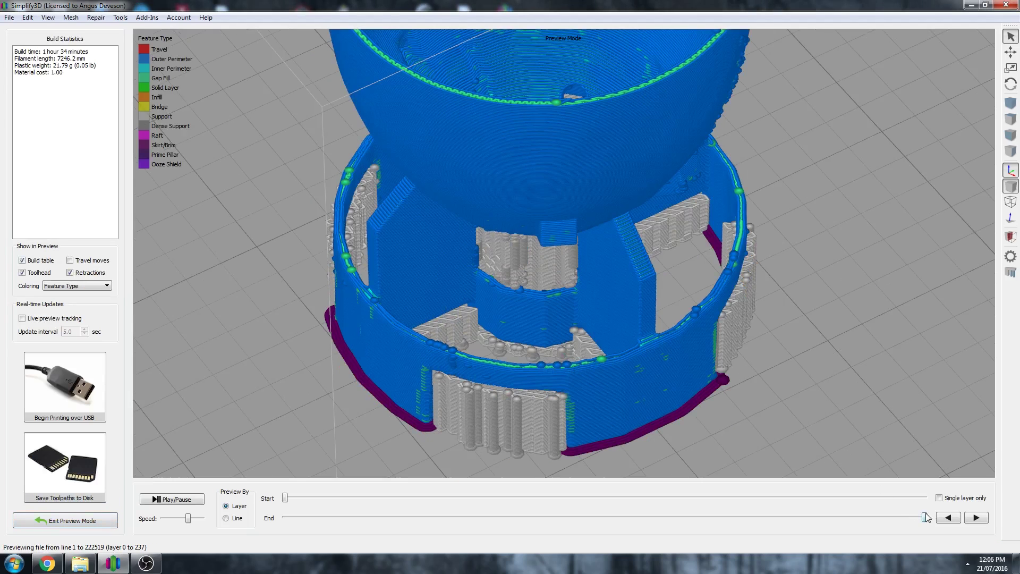
left_click_drag(925, 517, 608, 495)
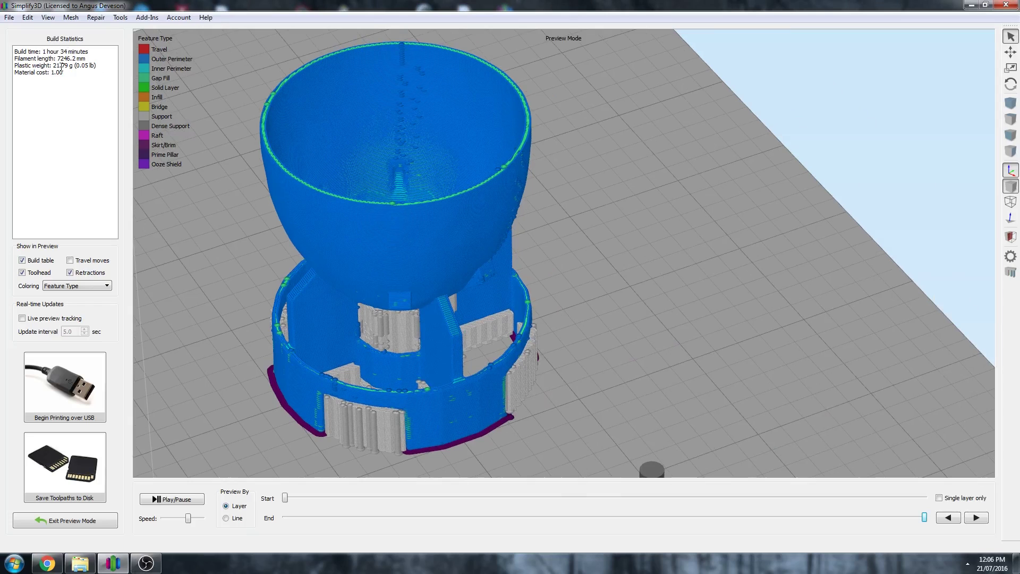
right_click_drag(286, 245, 460, 296)
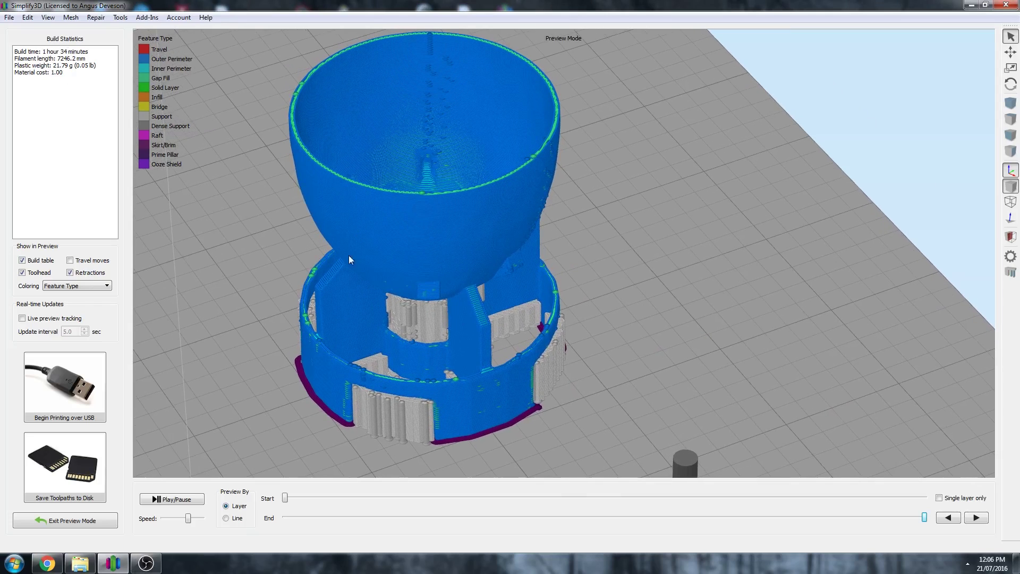
left_click_drag(380, 285, 556, 343)
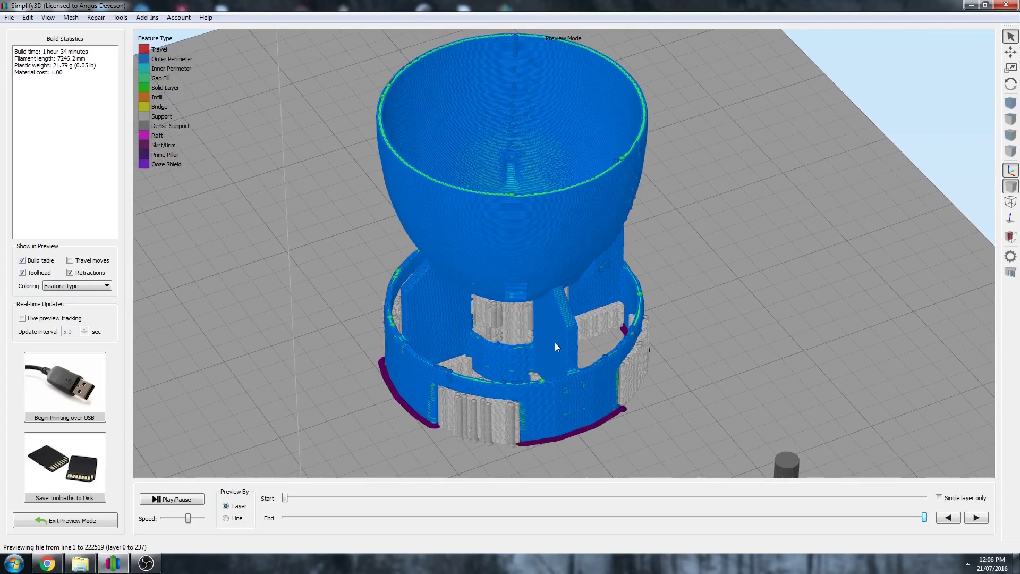